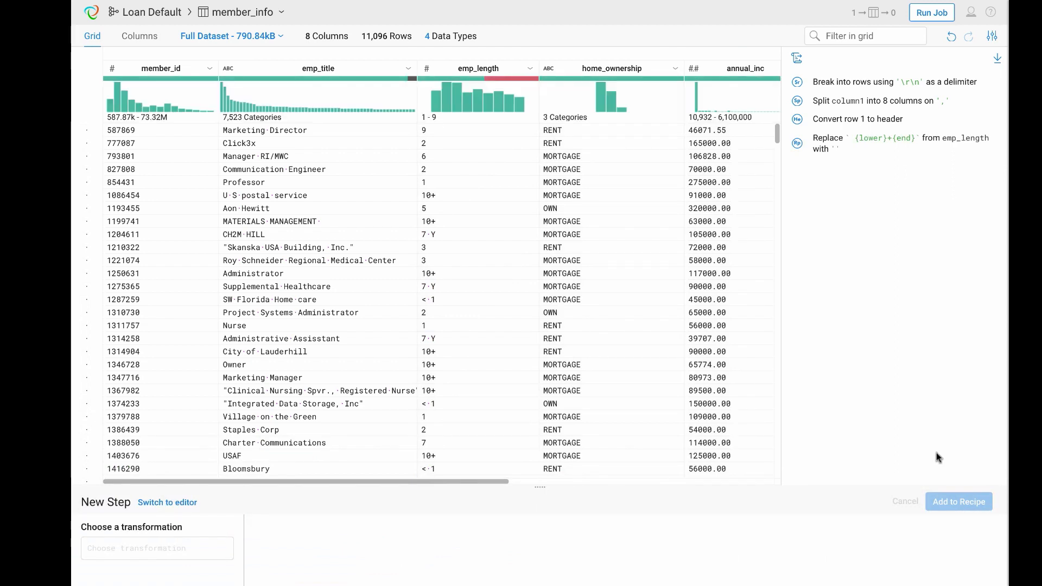
- Strip the plus signs, the " Y" suffixes and the "< " prefixes from the emp_length values, adding the replacement to the recipe
left_click_drag(430, 195, 438, 196)
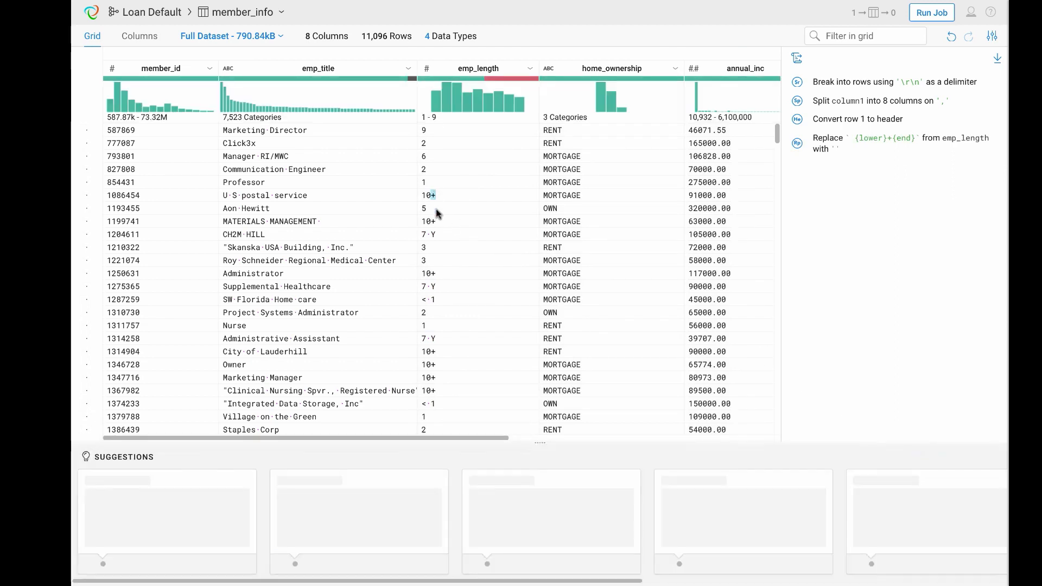
left_click_drag(427, 234, 437, 234)
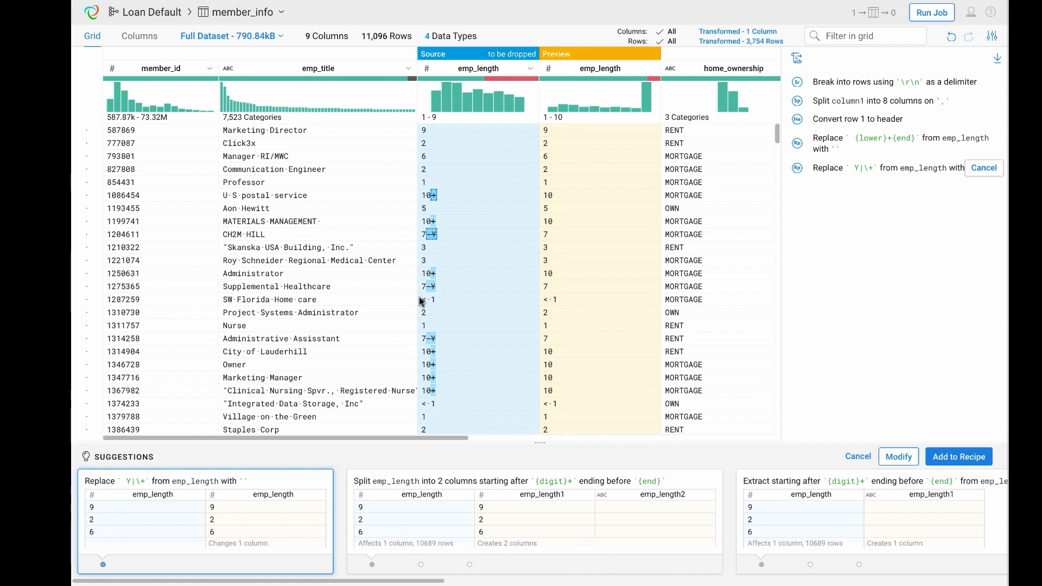
left_click_drag(421, 301, 432, 298)
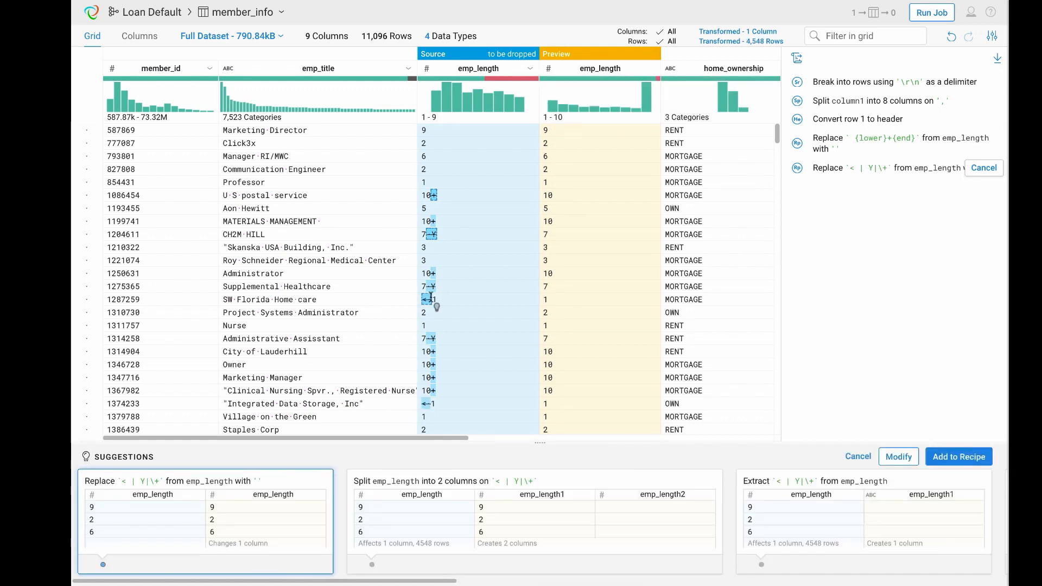
left_click(959, 457)
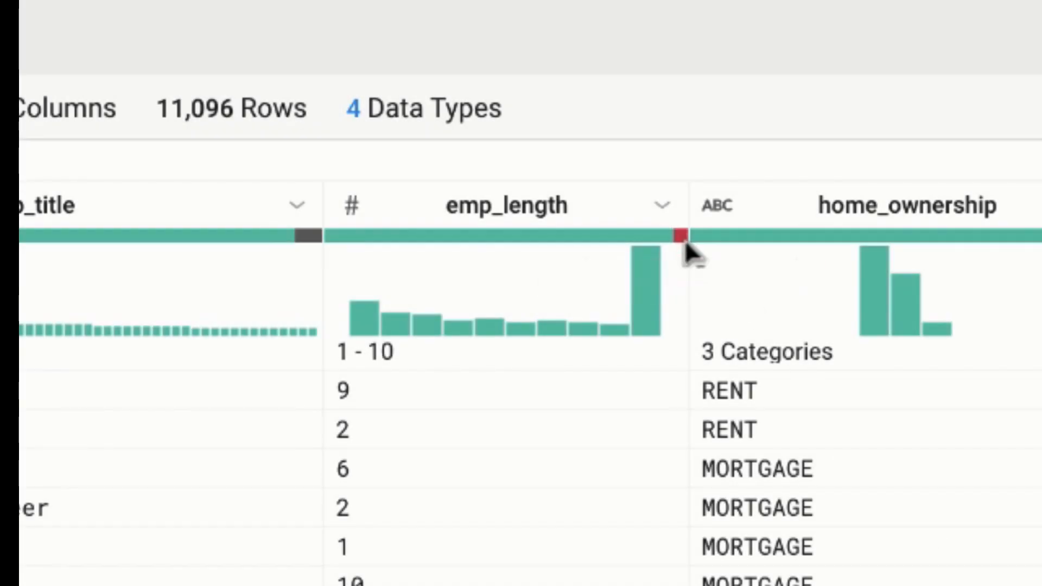
- Set the mismatched emp_length values to NULL with the suggested IFMISMATCHED Integer transformation and add it to the recipe
left_click(683, 237)
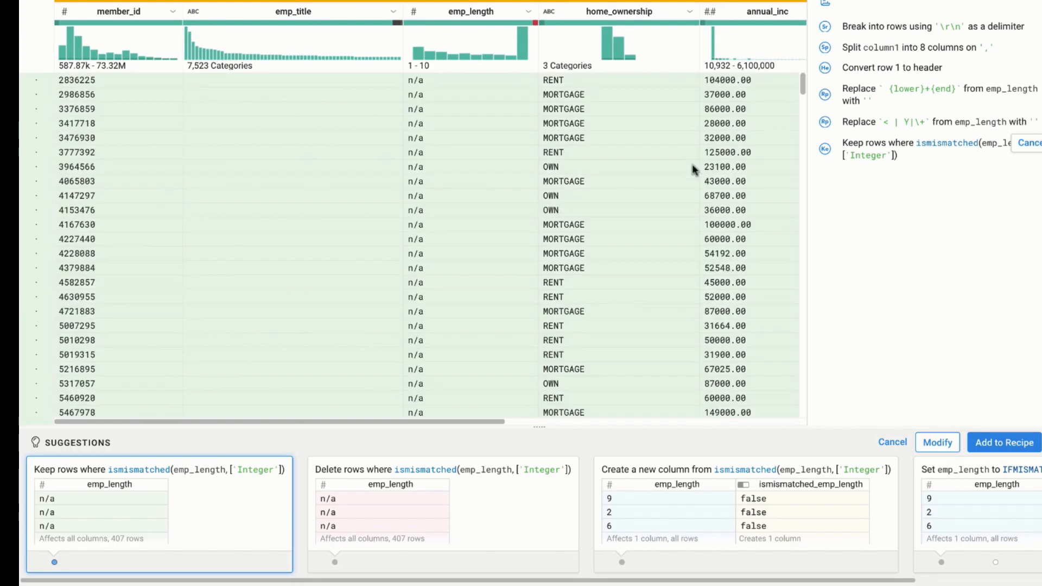
scroll(694, 510, "right", 3)
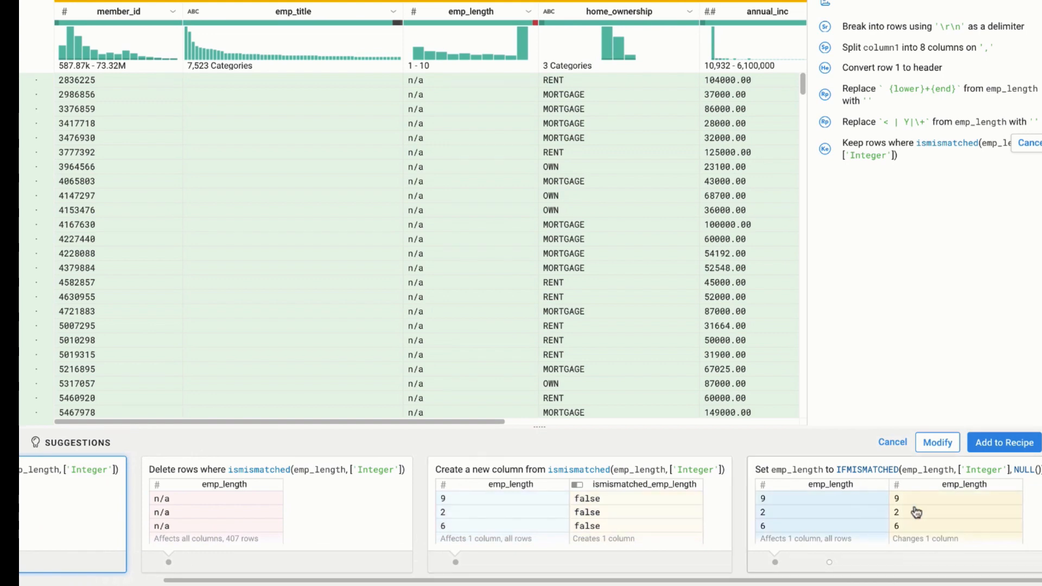
left_click(917, 512)
left_click(991, 443)
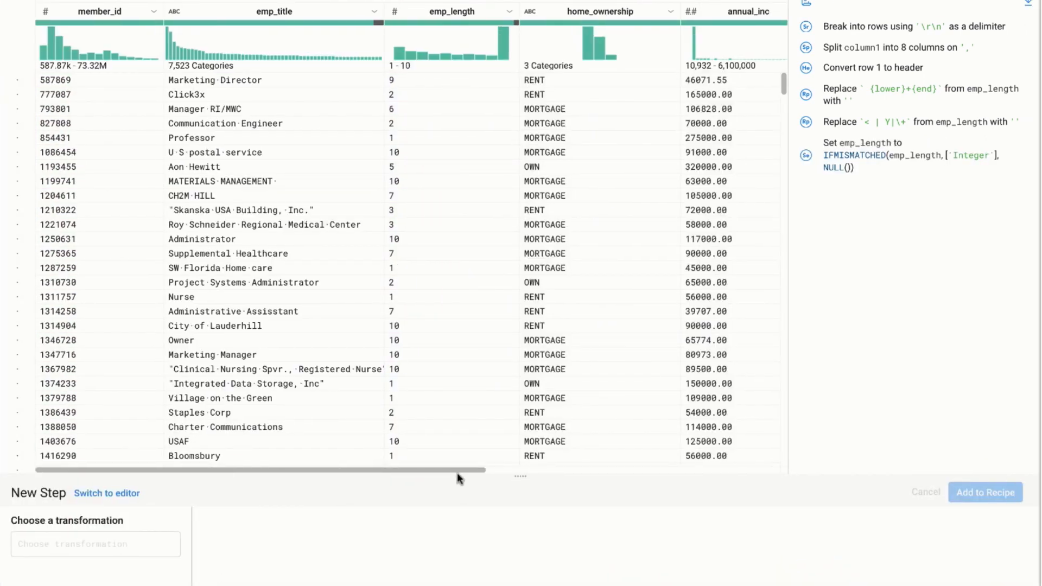
- Replace the "k" in the mismatched annual_inc values with 000 and add the change to the recipe
left_click_drag(458, 470, 565, 469)
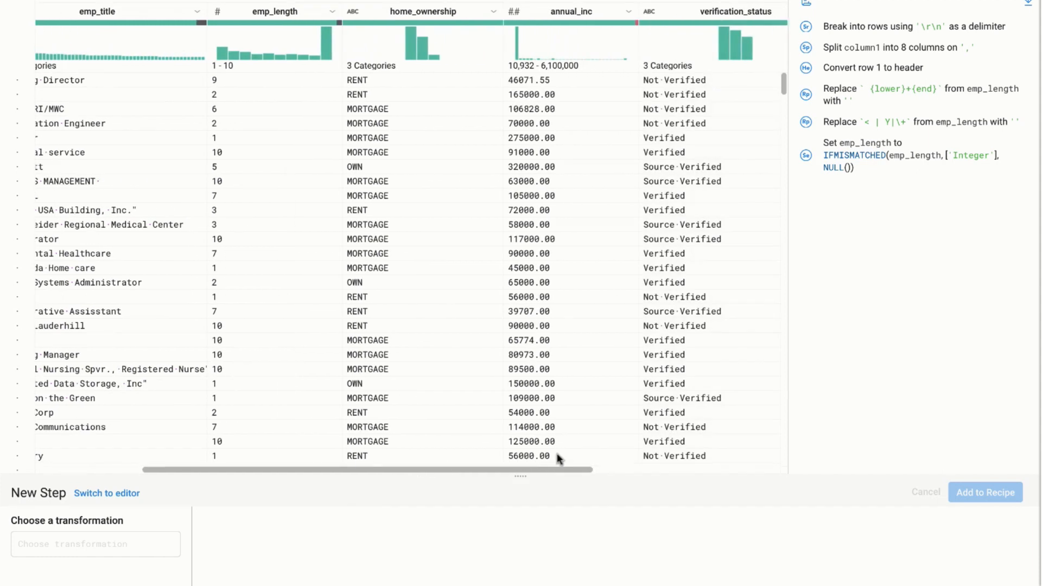
left_click(636, 23)
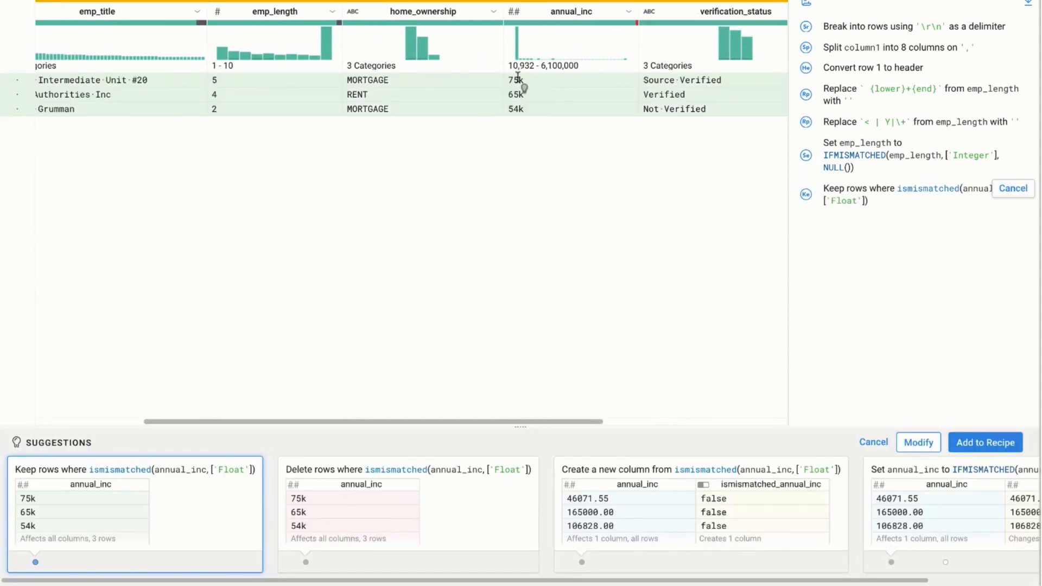
left_click_drag(521, 80, 525, 81)
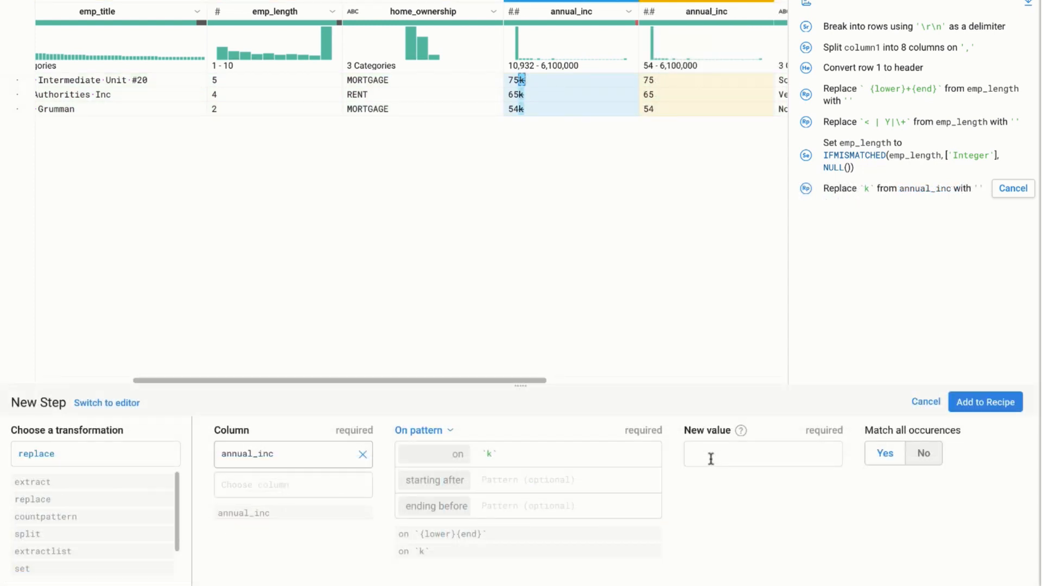
type("000")
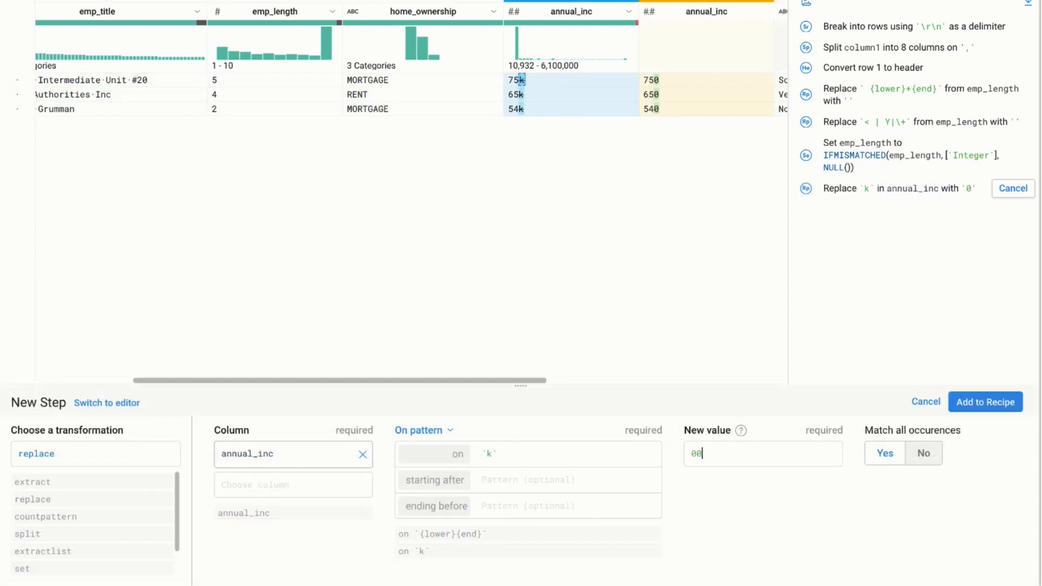
left_click(985, 404)
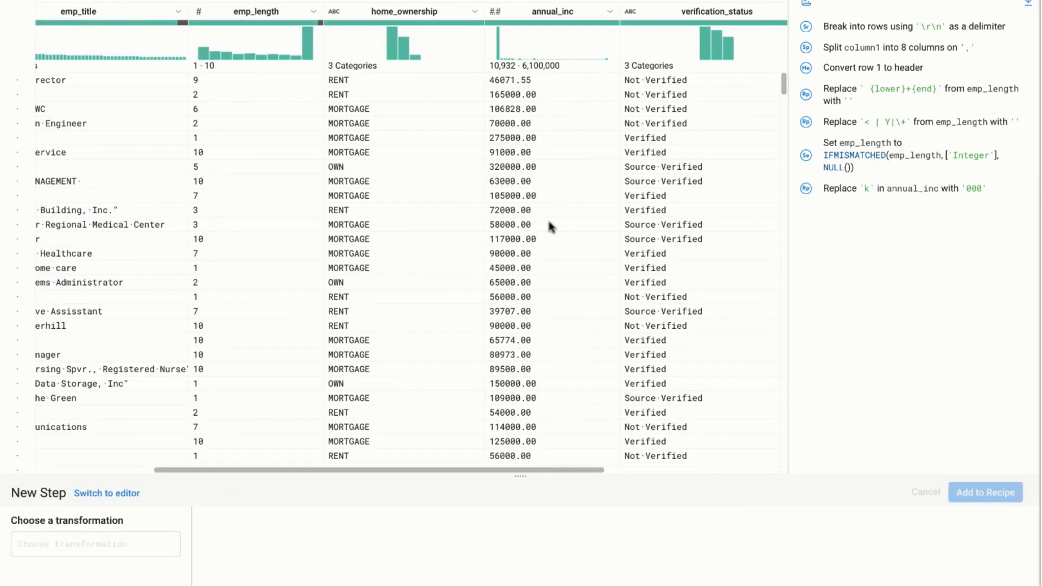
- Select the annual_inc and addr_state columns together and choose the suggestion creating a new column from sum(annual_inc) grouped by addr_state
left_click(554, 14)
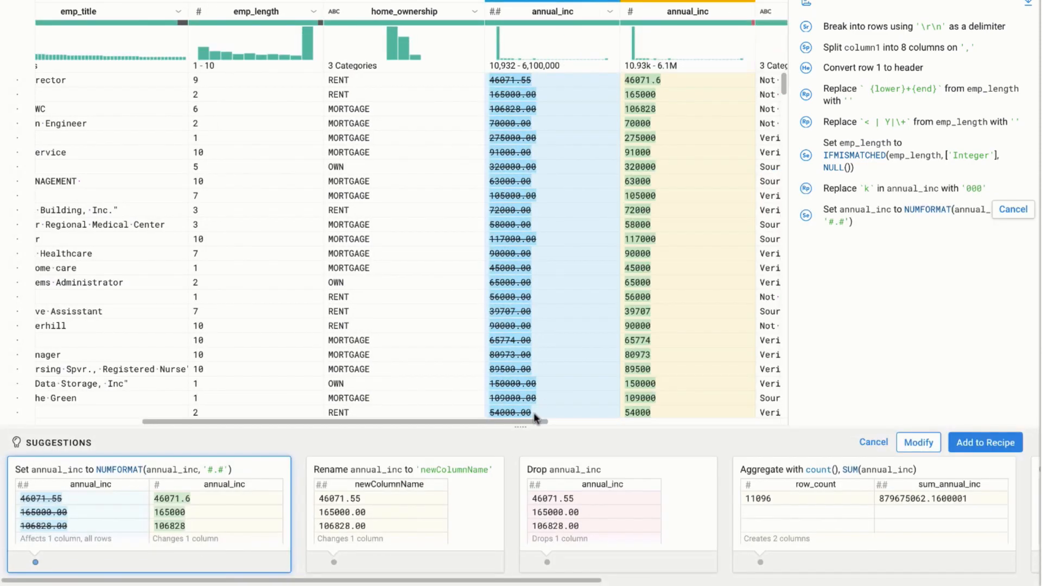
left_click_drag(545, 419, 764, 418)
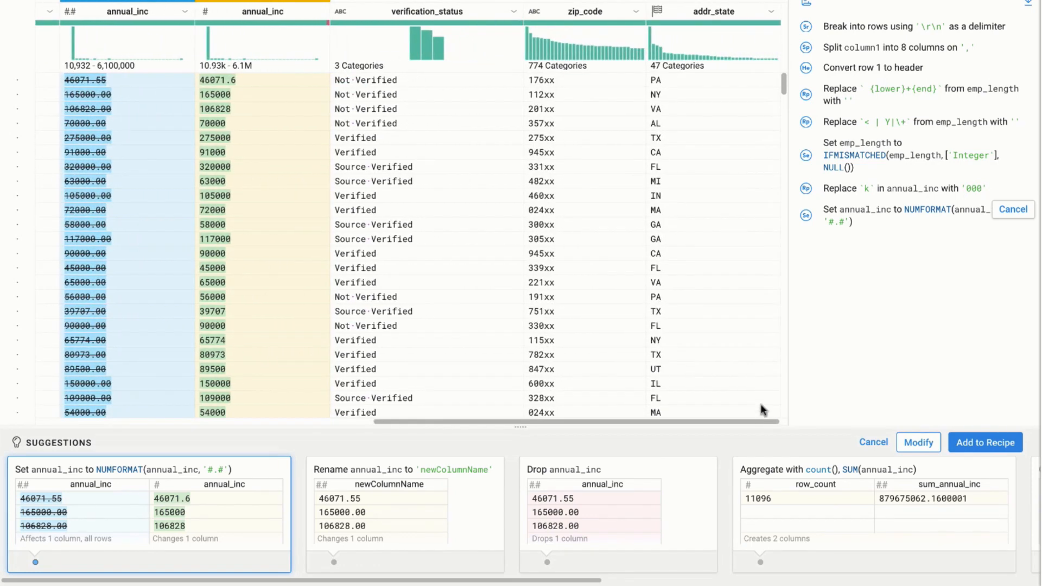
left_click(722, 13, "ctrl")
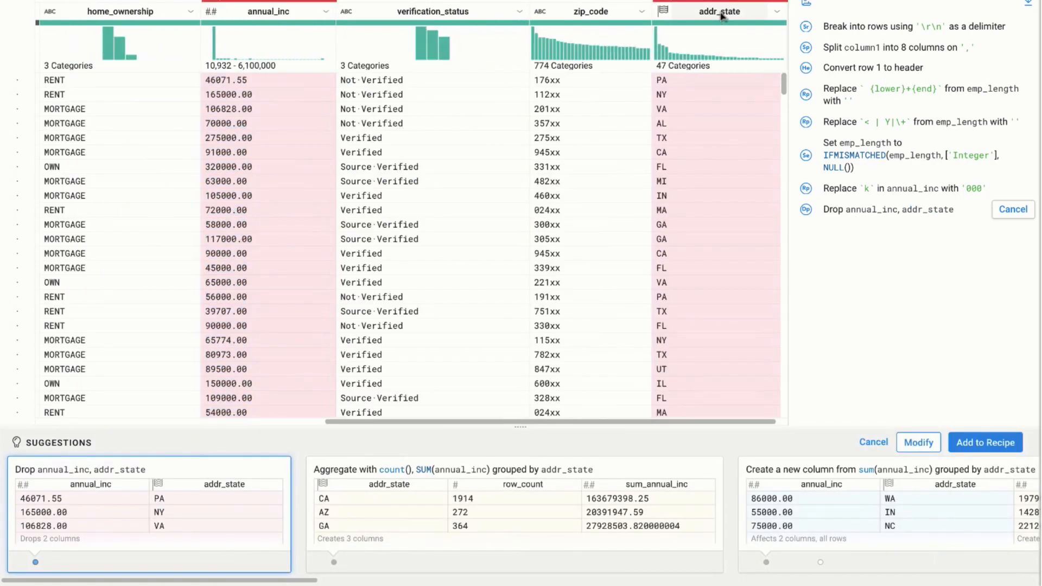
scroll(741, 478, "right", 5)
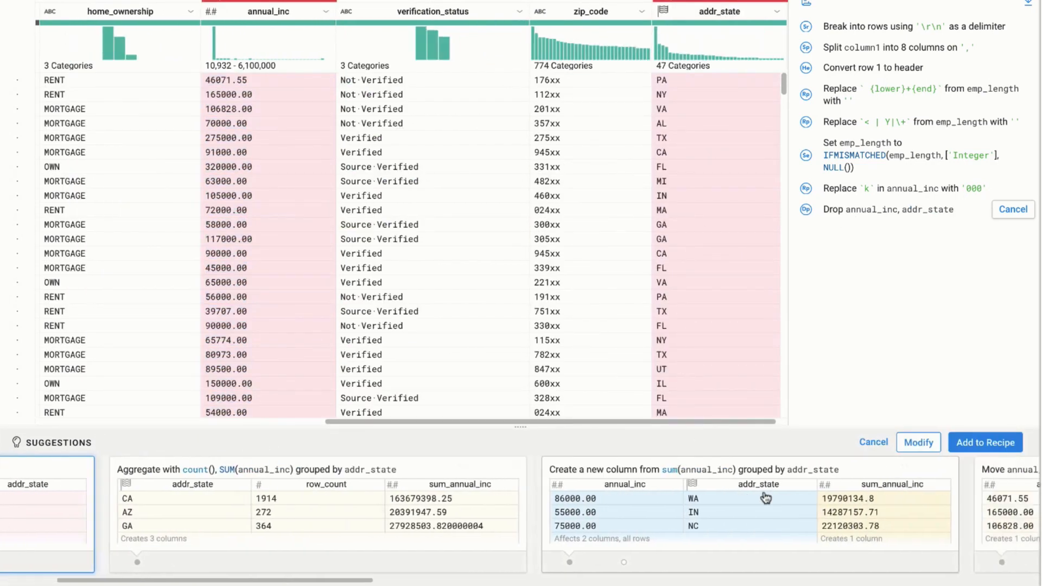
left_click(716, 518)
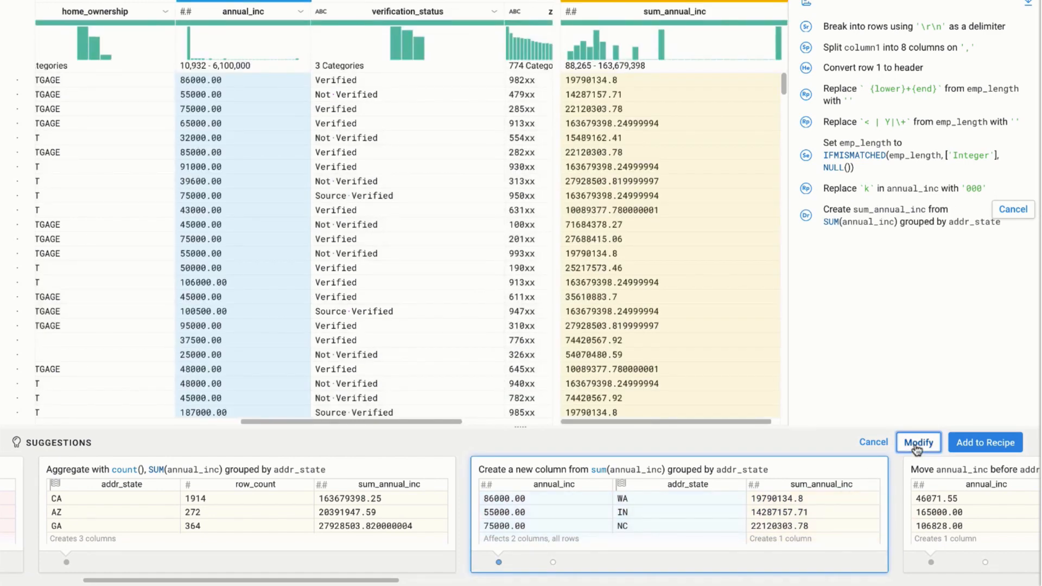
- Modify the suggested derive formula to average(annual_inc) and name the new column avg_income
left_click(919, 442)
left_click(234, 453)
key("BackSpace")
key("BackSpace")
key("BackSpace")
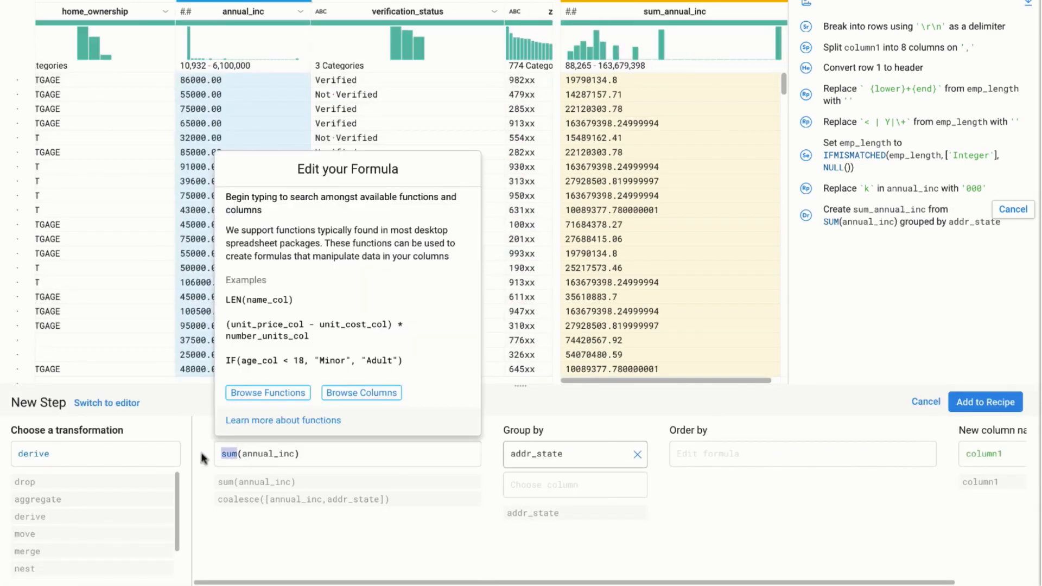
type("average")
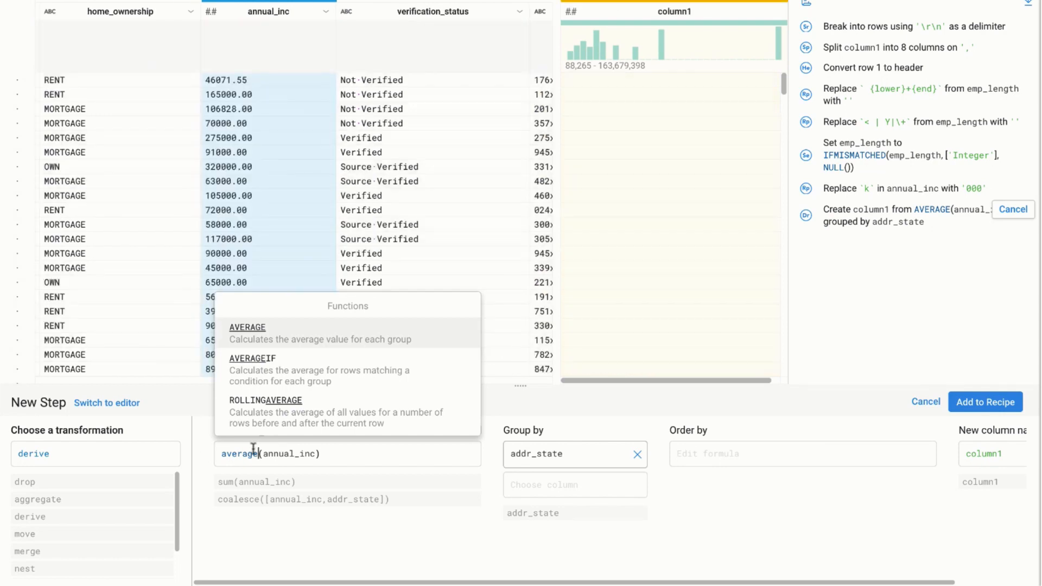
double_click(984, 454)
type("avg_income")
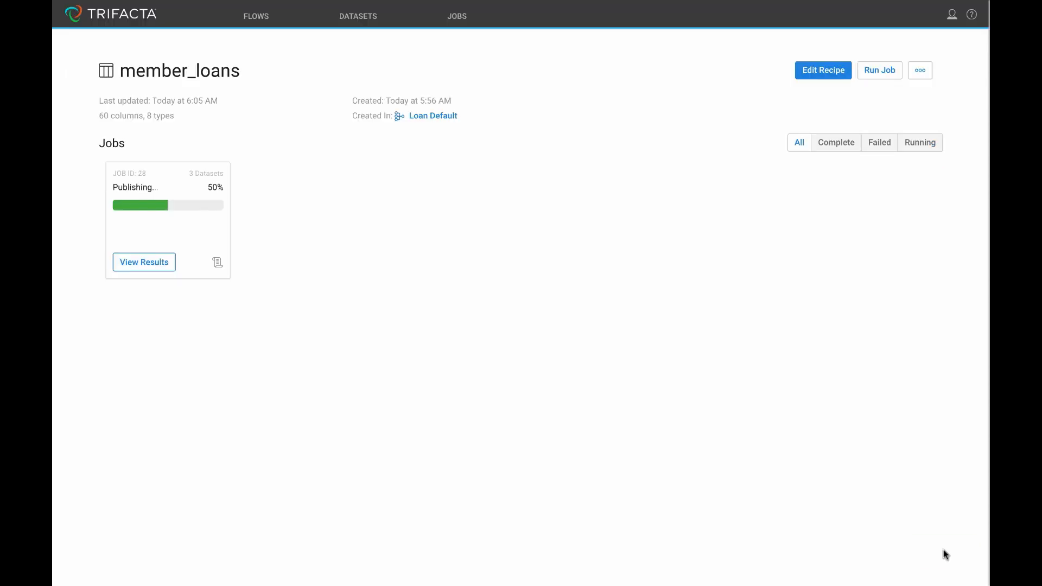
- Open the results of the publishing job for the member_loans dataset
left_click(165, 268)
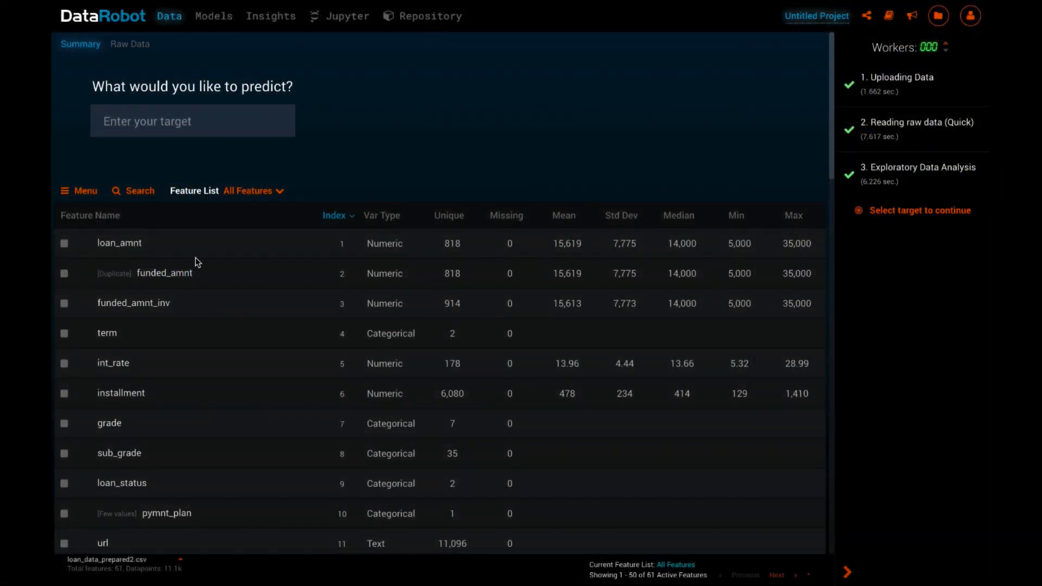
- In DataRobot, view the histogram of the loan_amnt feature and set loan_status as the prediction target
left_click(139, 252)
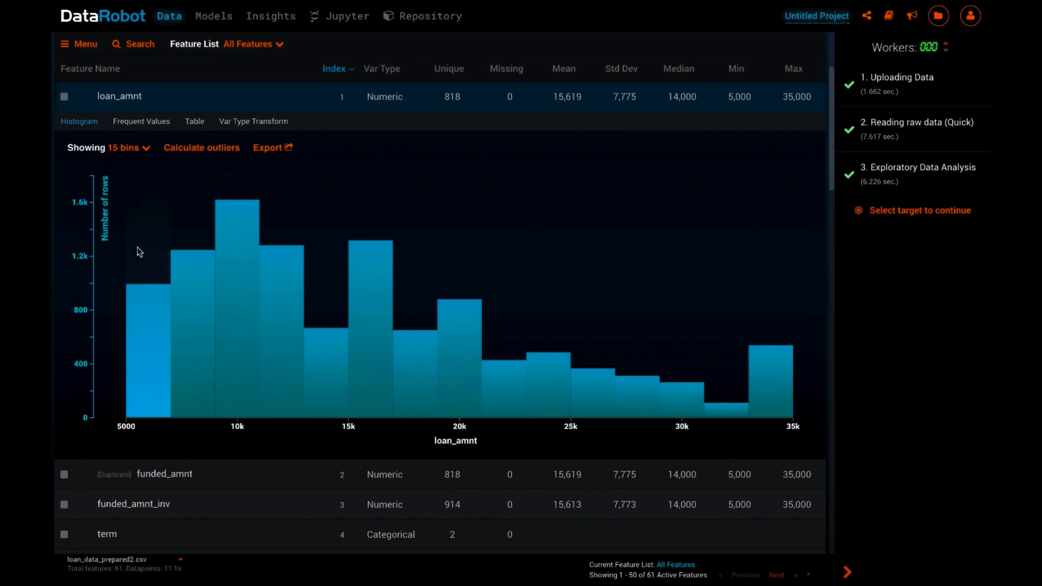
left_click(133, 102)
scroll(134, 103, "up", 3)
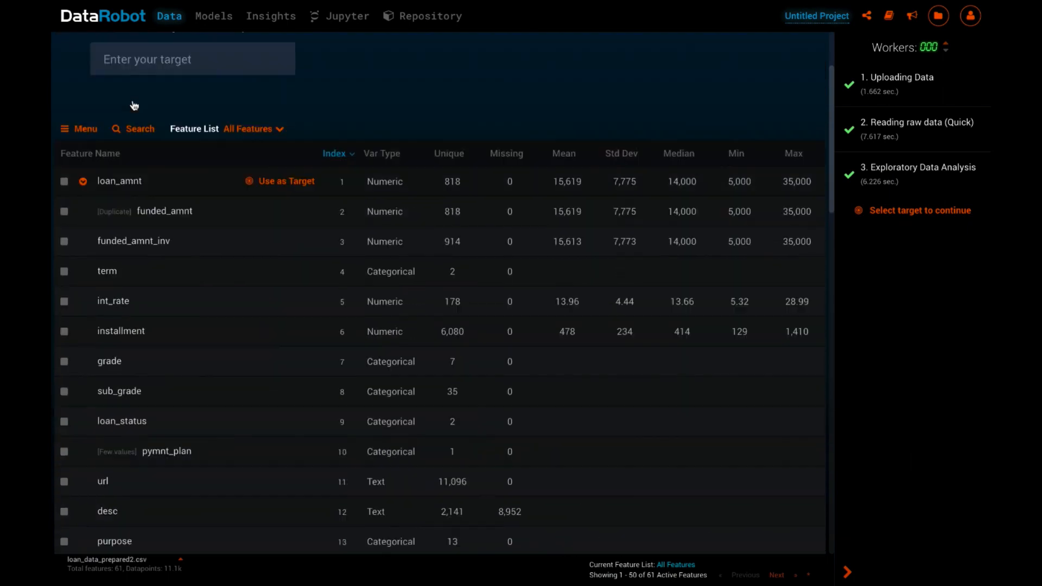
left_click(144, 117)
type("status")
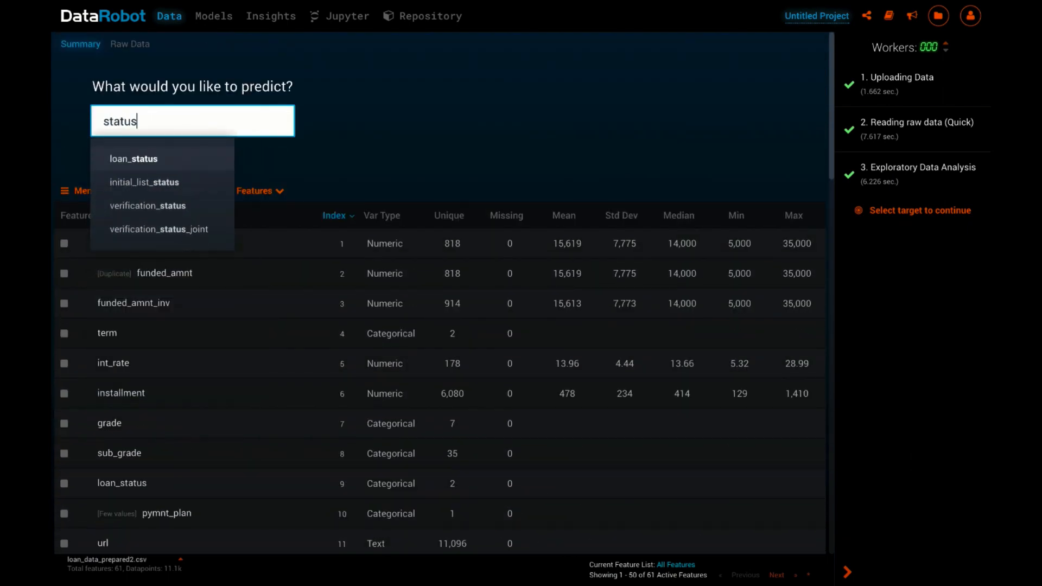
key("Return")
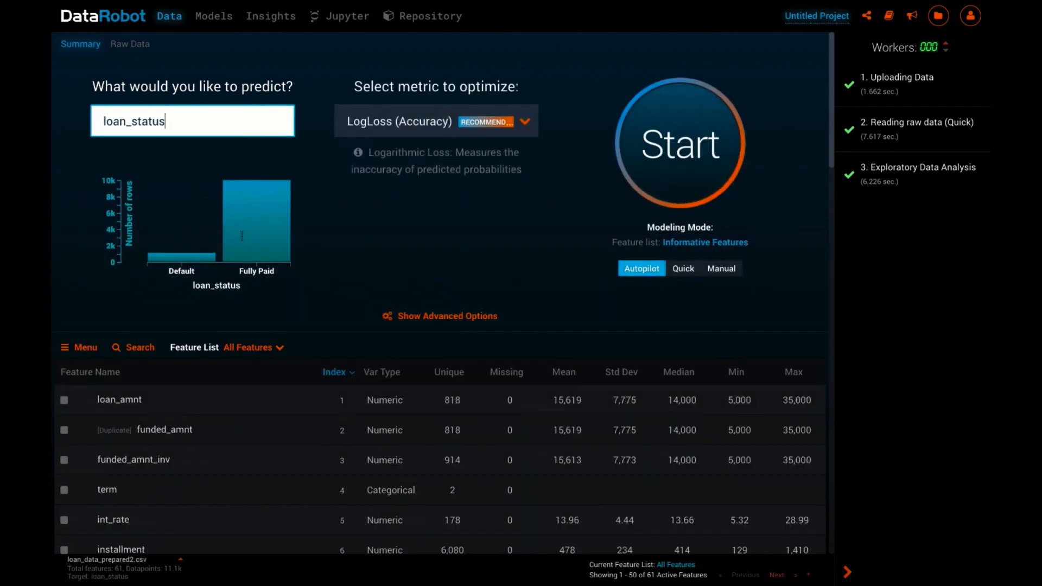
- Review the available optimization metrics, keep LogLoss (Accuracy), and start modeling in Autopilot mode
left_click(525, 122)
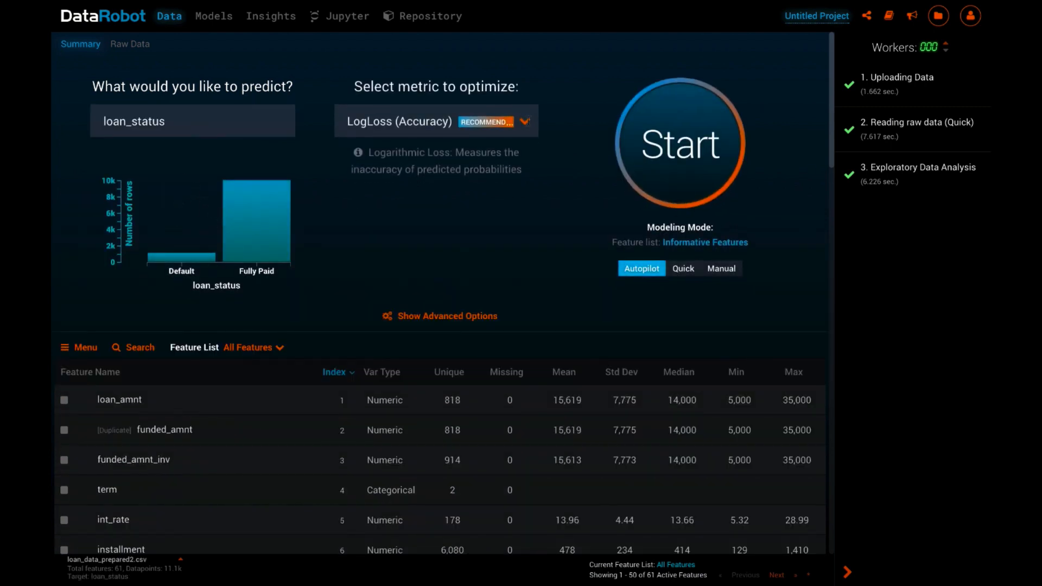
left_click(557, 126)
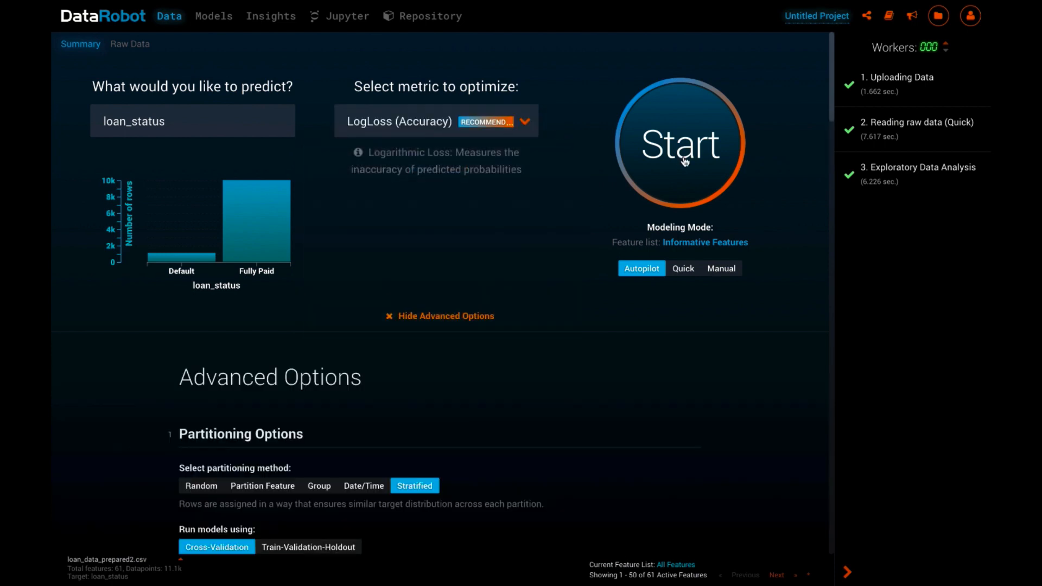
left_click(685, 161)
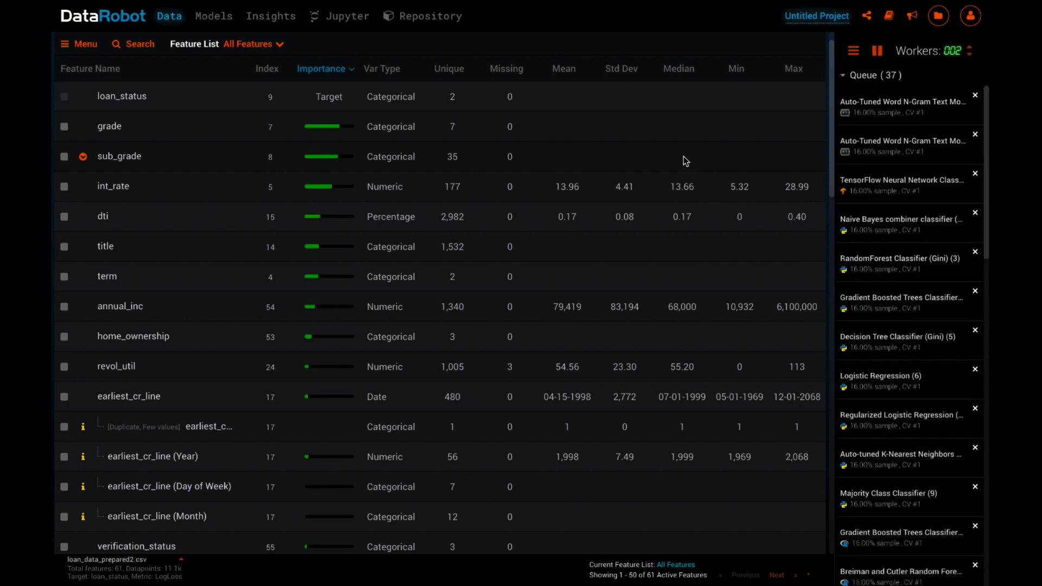
- Raise the number of modeling workers to 20
left_click(970, 50)
left_click(970, 49)
left_click(970, 50)
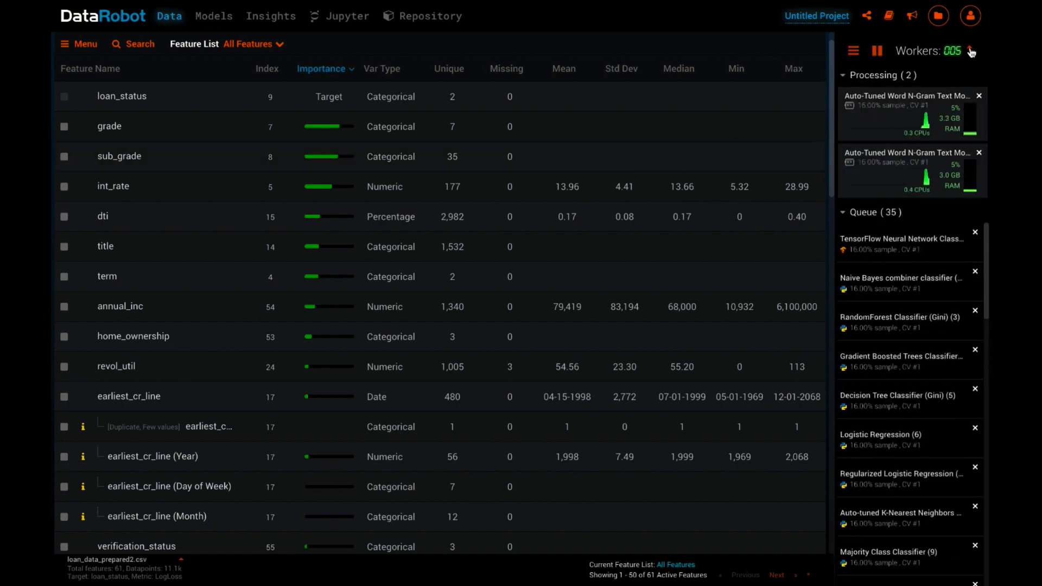
left_click(970, 49)
left_click(970, 49)
left_click(970, 50)
left_click(970, 49)
left_click(970, 49)
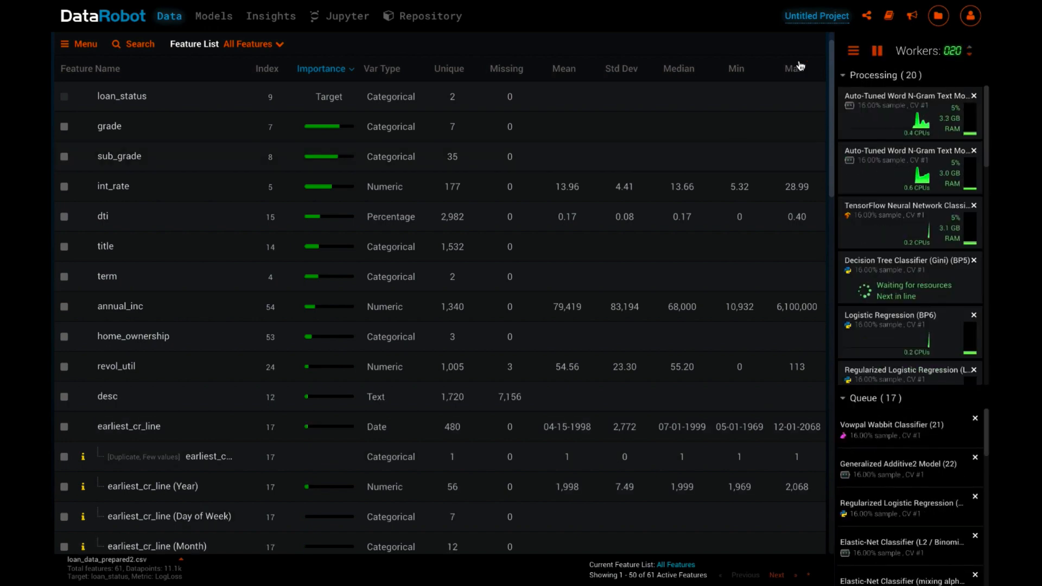
- Open the model leaderboard and look through the models being trained and their validation scores
left_click(214, 16)
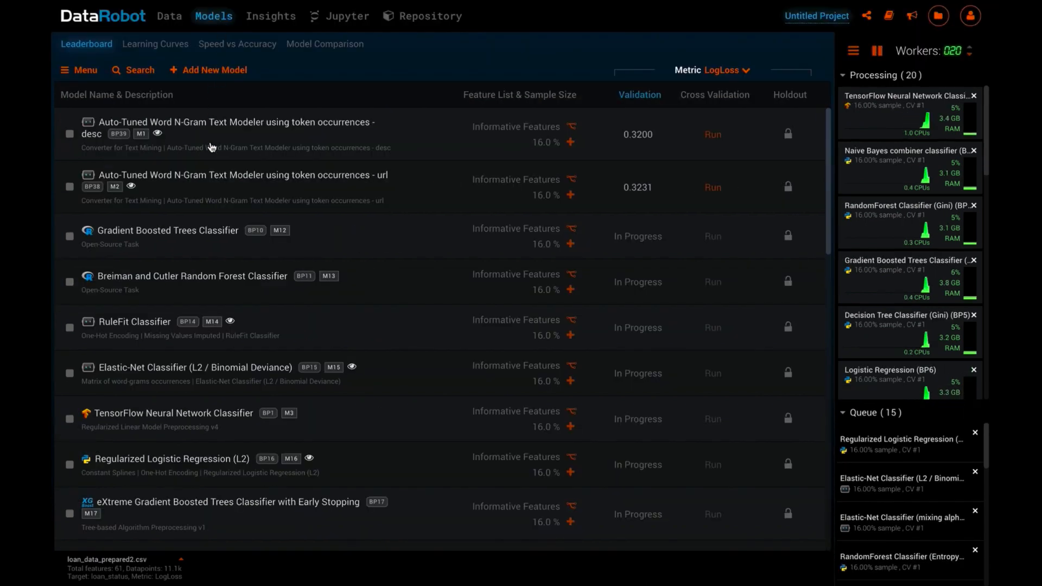
scroll(212, 147, "down", 5)
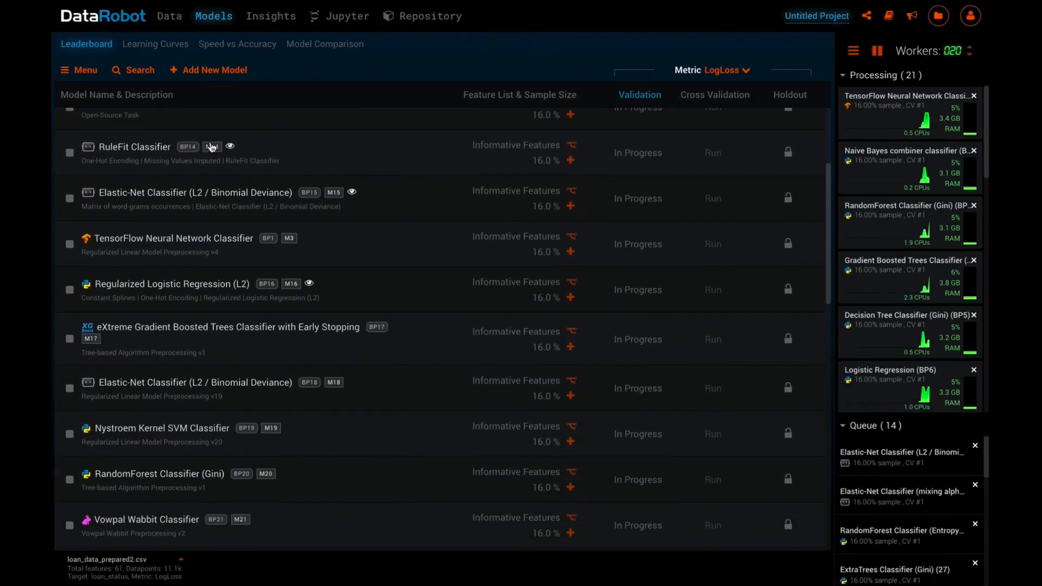
scroll(212, 147, "down", 5)
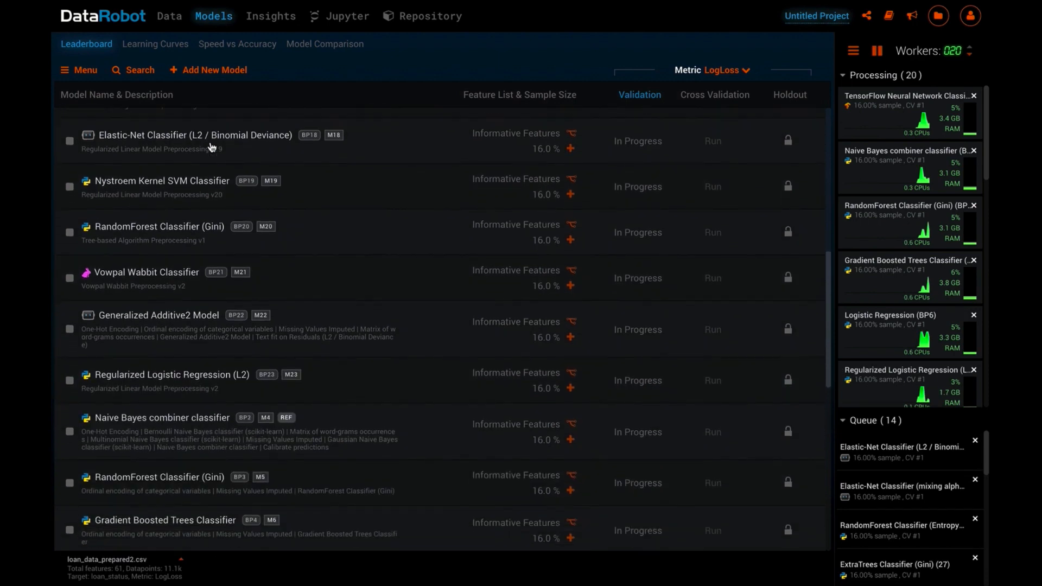
scroll(211, 147, "down", 2)
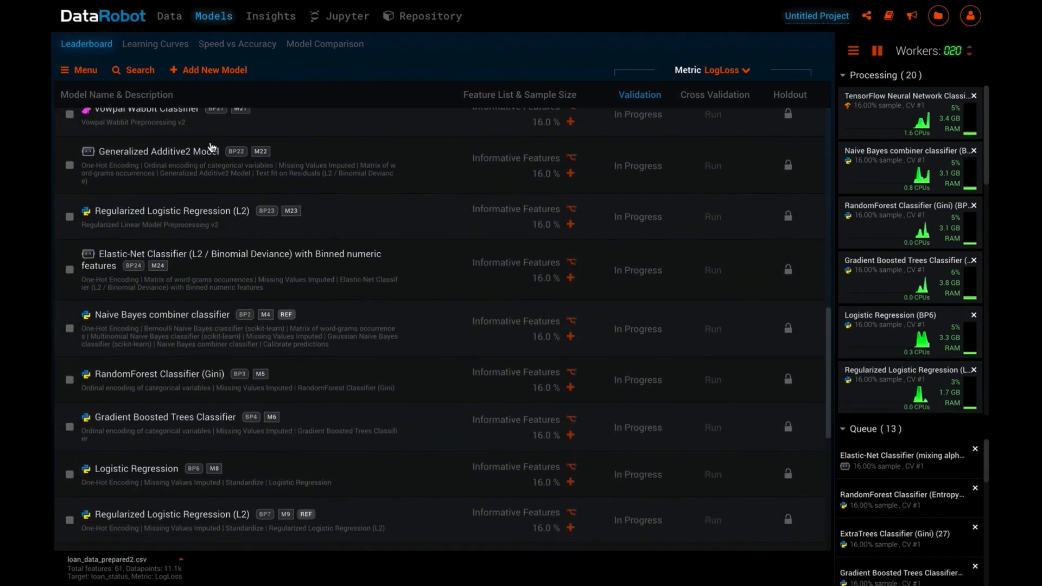
scroll(212, 147, "up", 2)
scroll(212, 147, "up", 8)
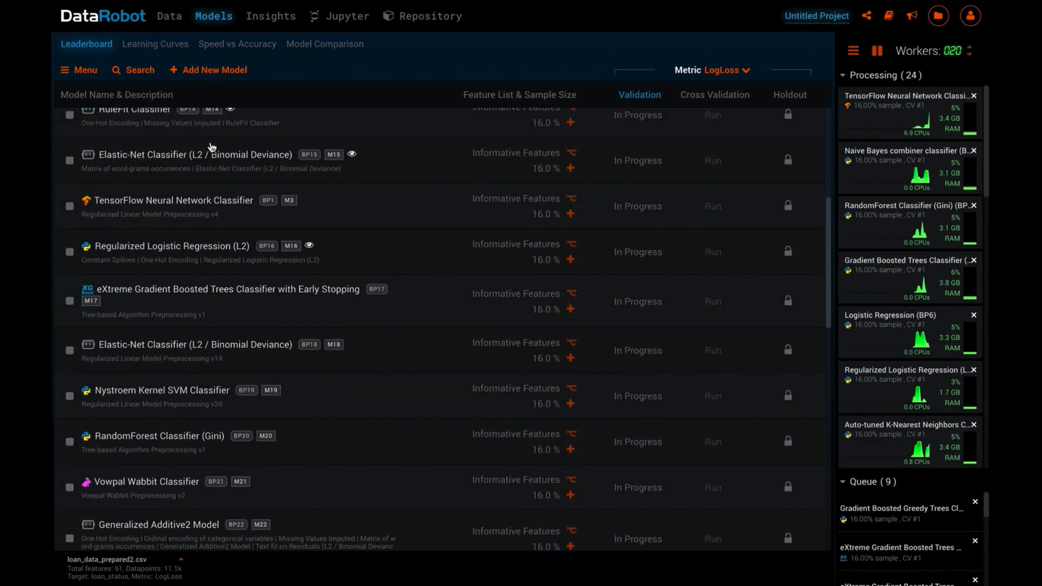
- Search the leaderboard for "logis" and open the BP7 Regularized Logistic Regression (L2) model's blueprint
scroll(212, 146, "up", 1)
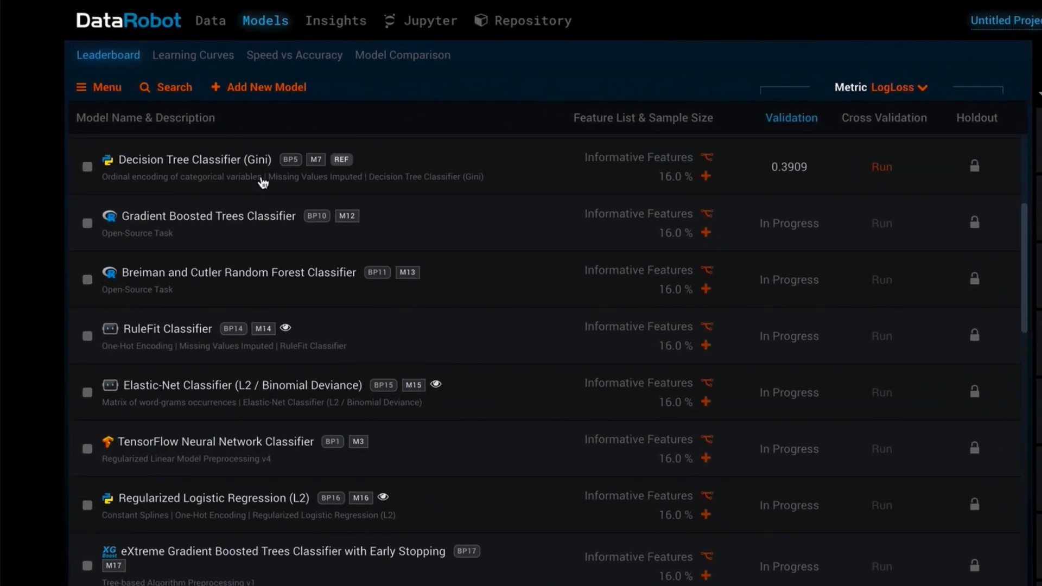
scroll(264, 183, "up", 6)
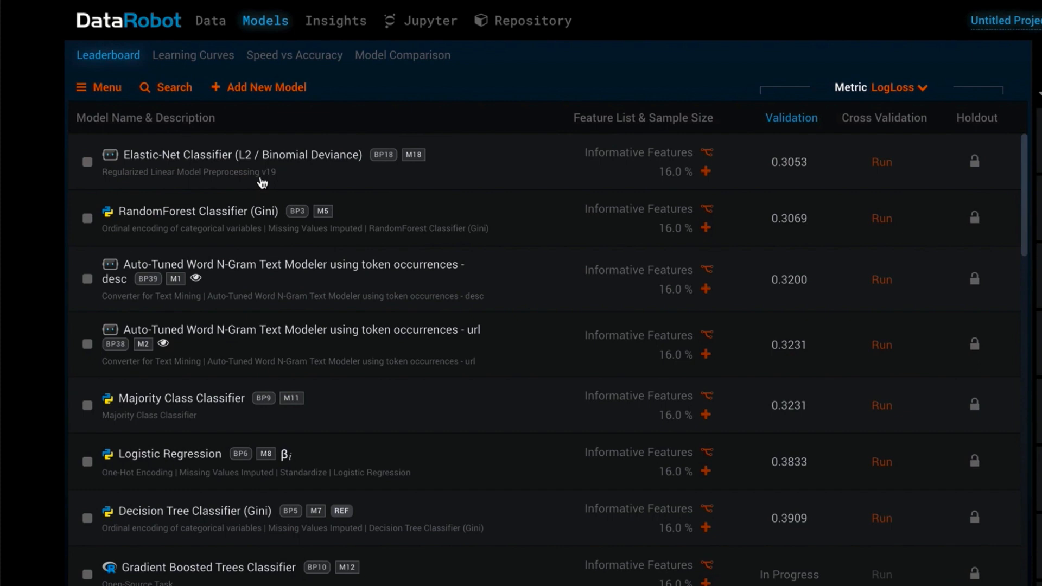
left_click(173, 87)
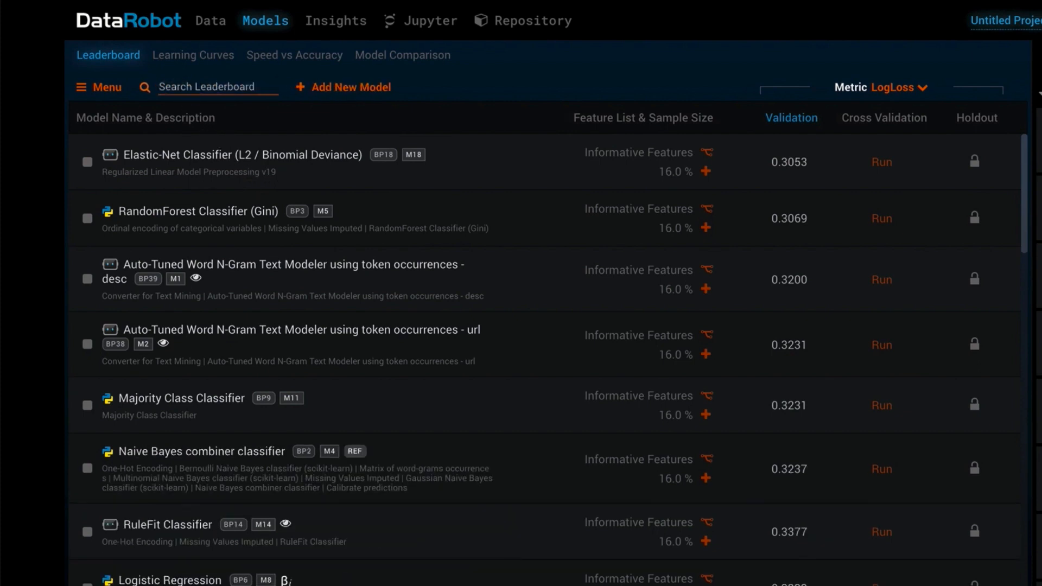
type("logis")
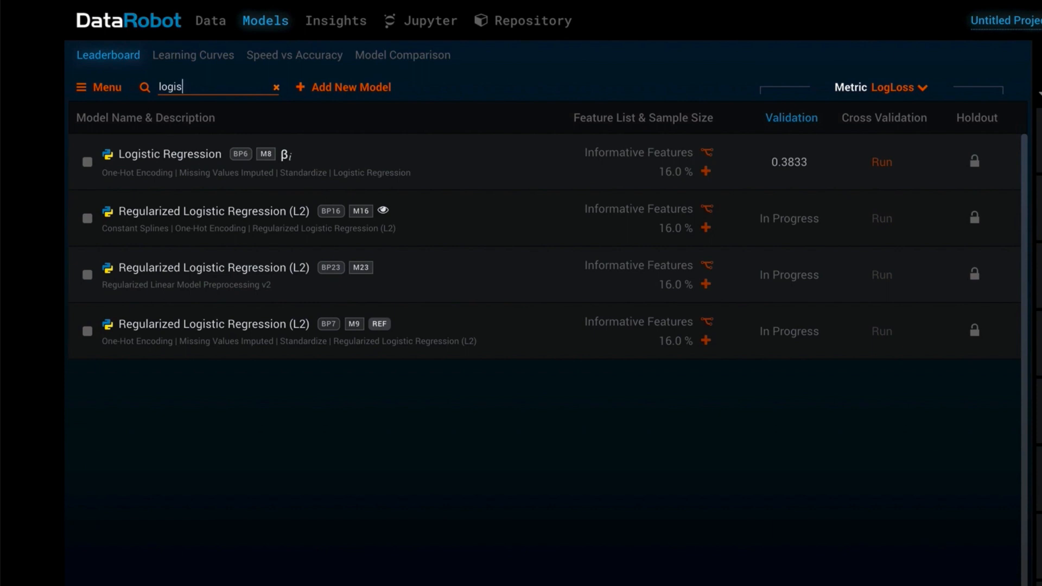
left_click(255, 325)
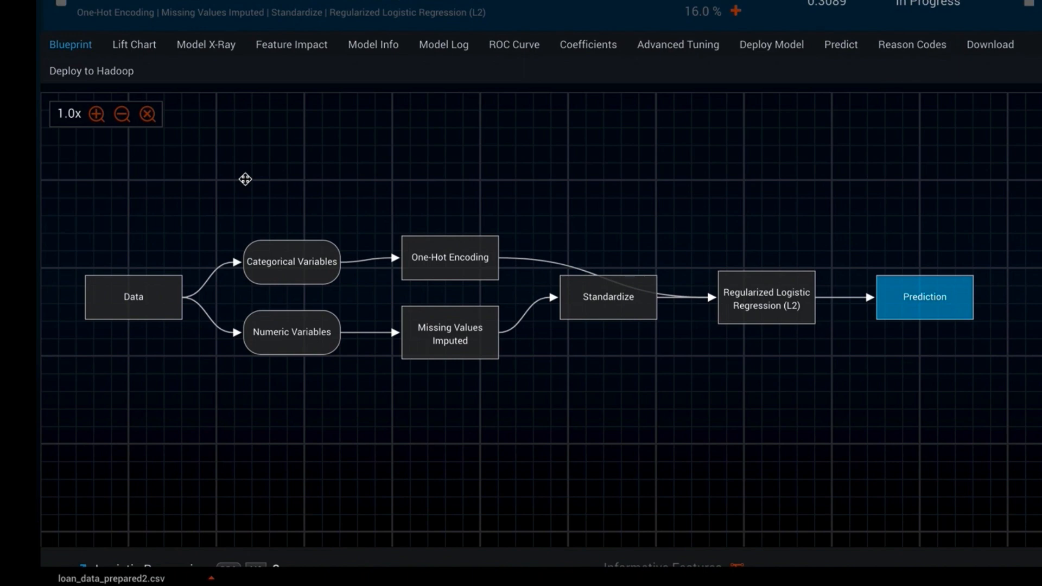
- Inspect the details of the One-Hot Encoding, Missing Values Imputed and Regularized Logistic Regression (L2) blueprint nodes
left_click(430, 265)
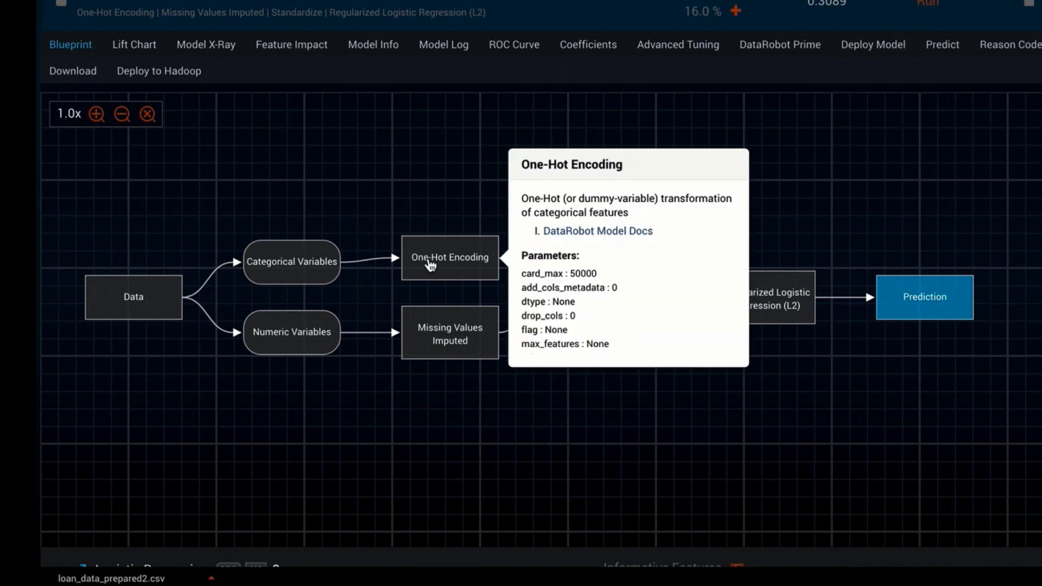
left_click(451, 334)
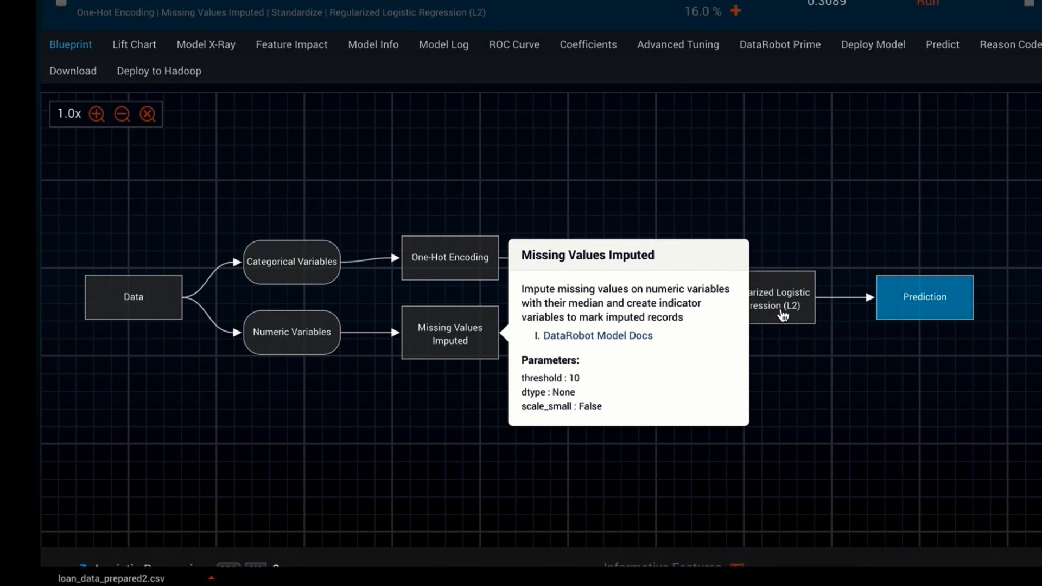
left_click(783, 313)
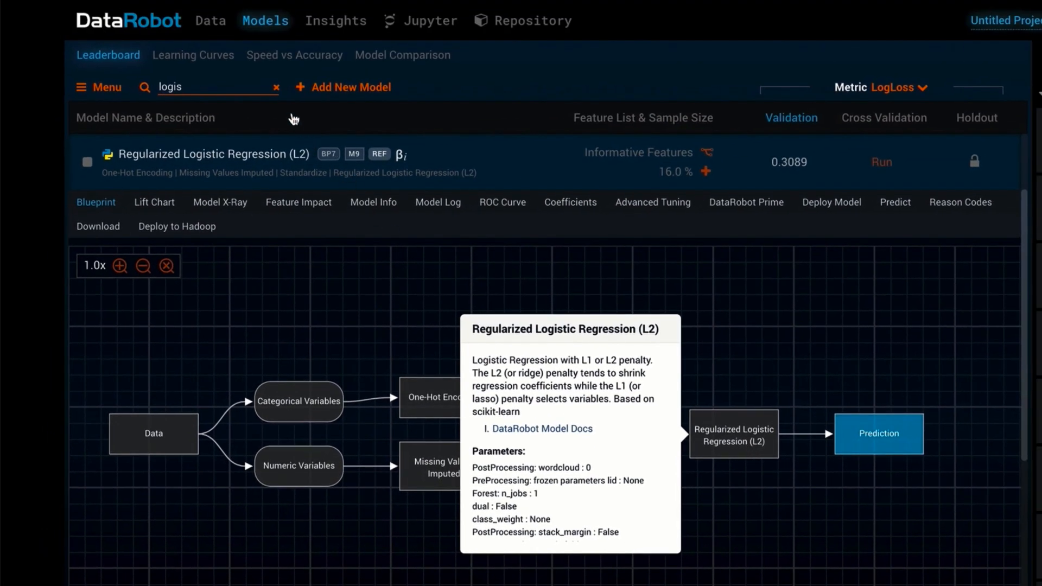
- Clear the leaderboard search, open the Advanced AVG Blender model and view its blueprint and lift chart
left_click(276, 87)
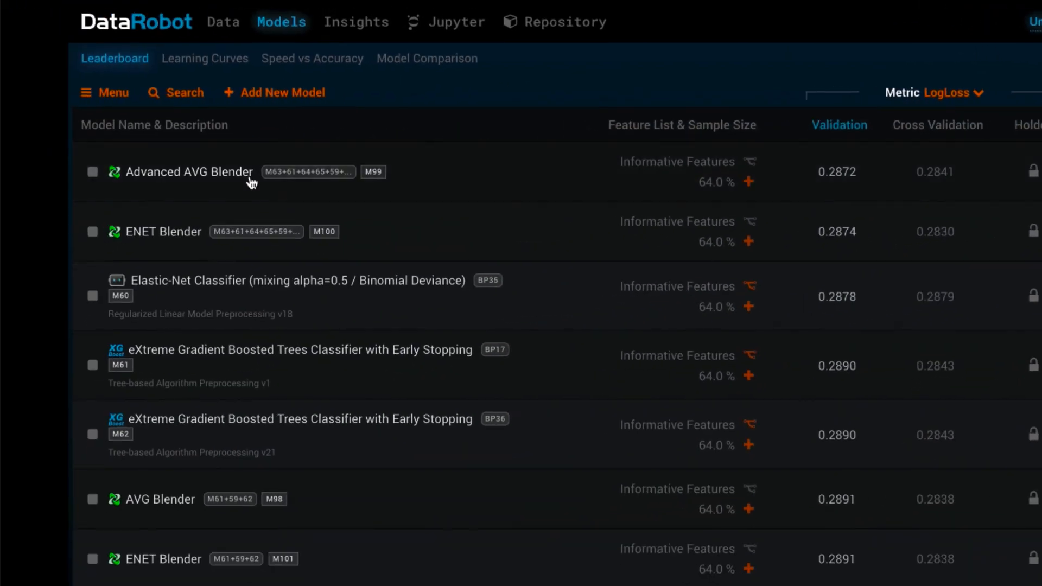
left_click(251, 181)
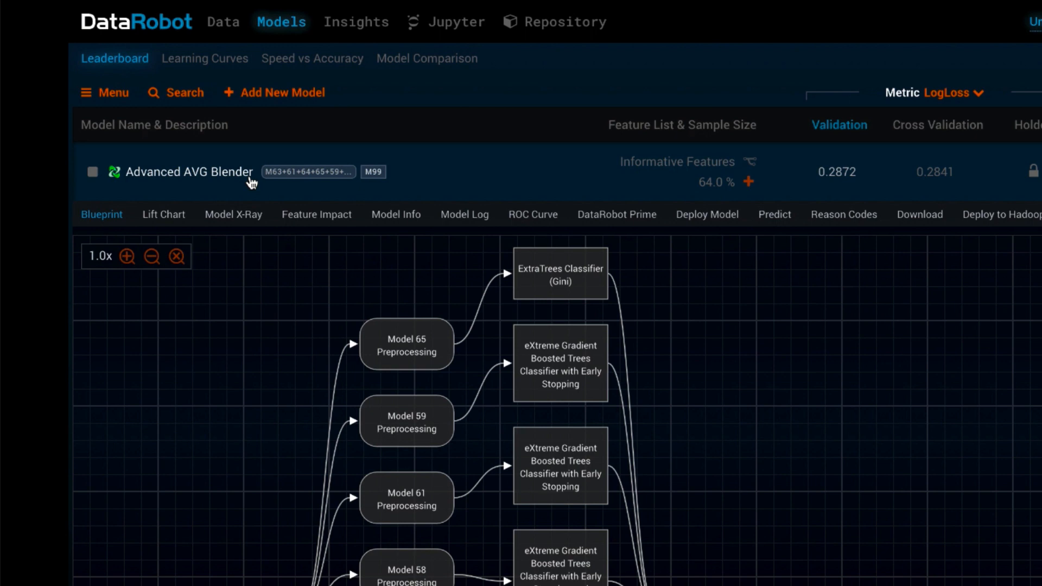
left_click(178, 218)
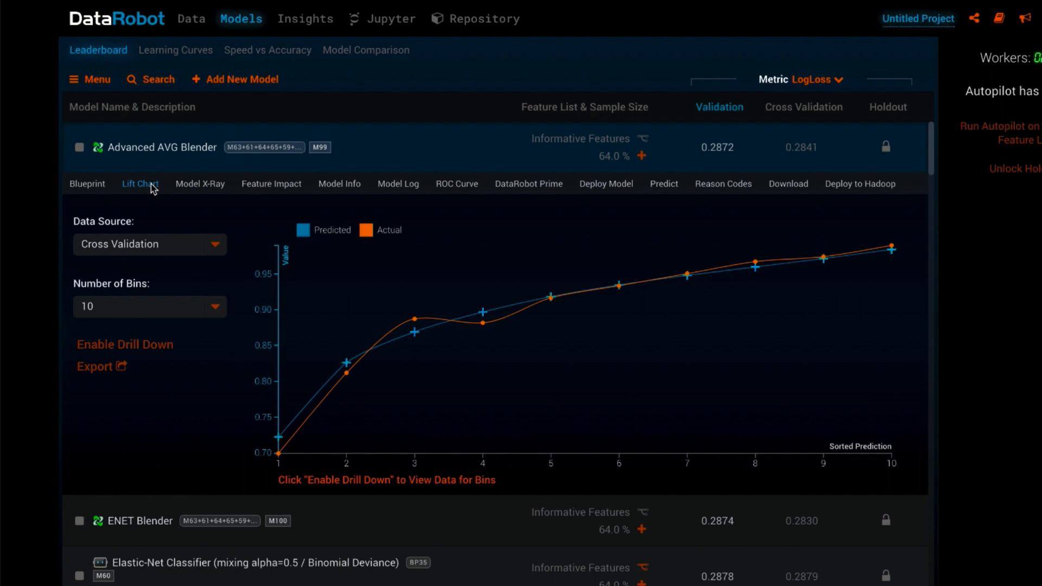
- Show the Advanced AVG Blender's ROC curve and set the prediction distribution threshold to 0.9000
left_click(447, 185)
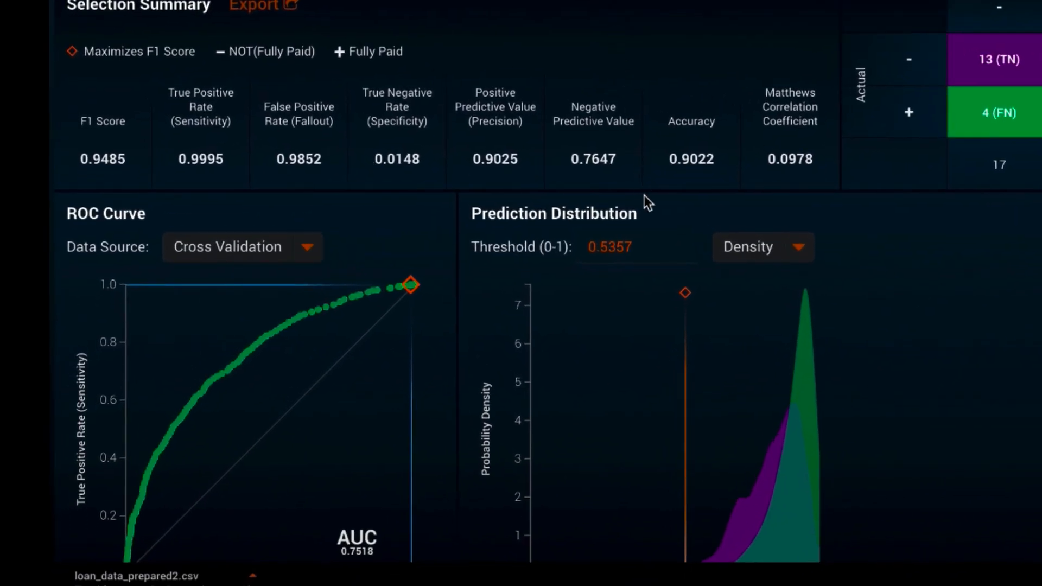
scroll(644, 195, "down", 2)
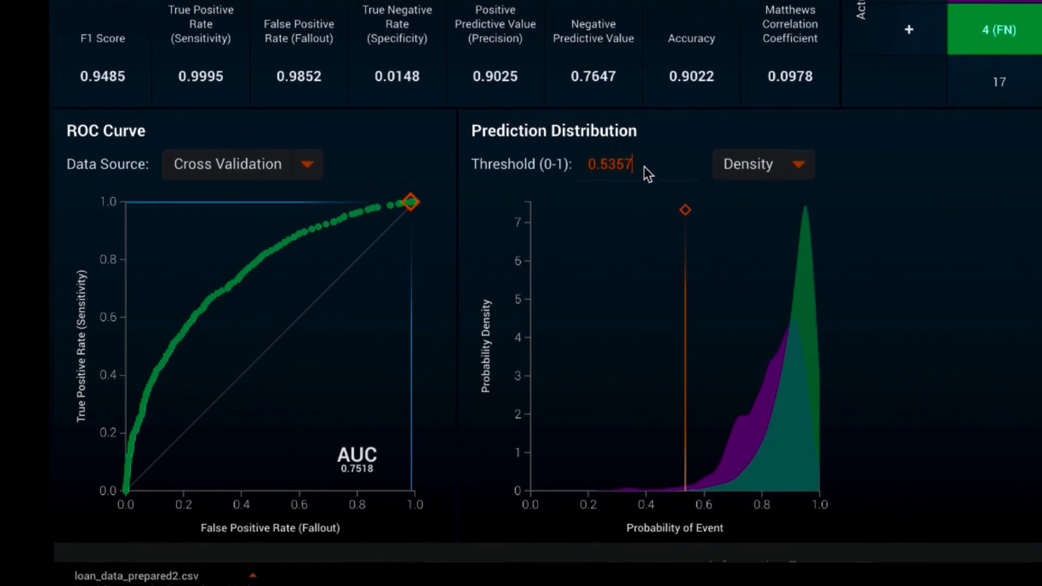
left_click_drag(641, 166, 603, 166)
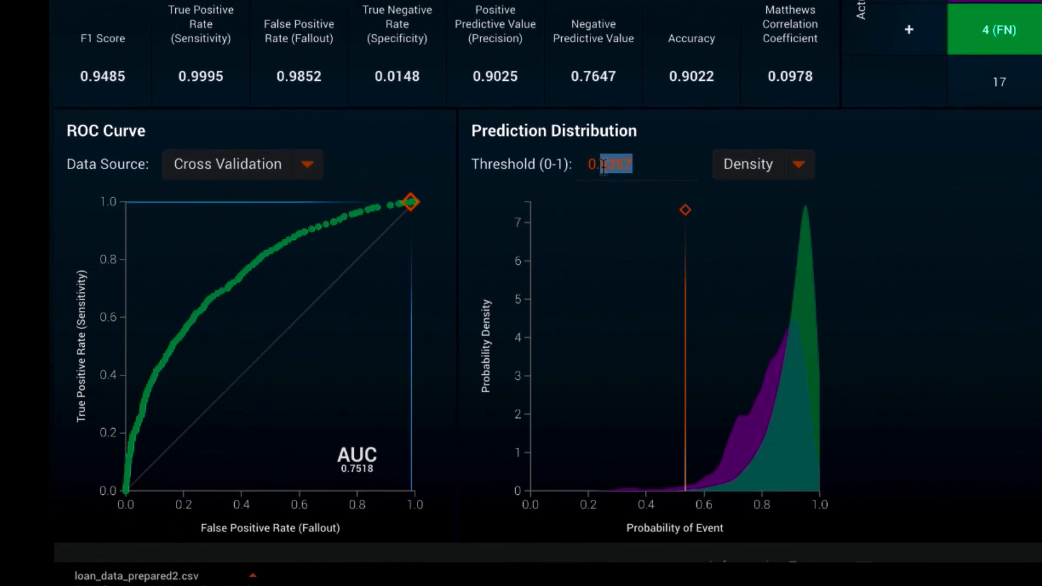
type("9000")
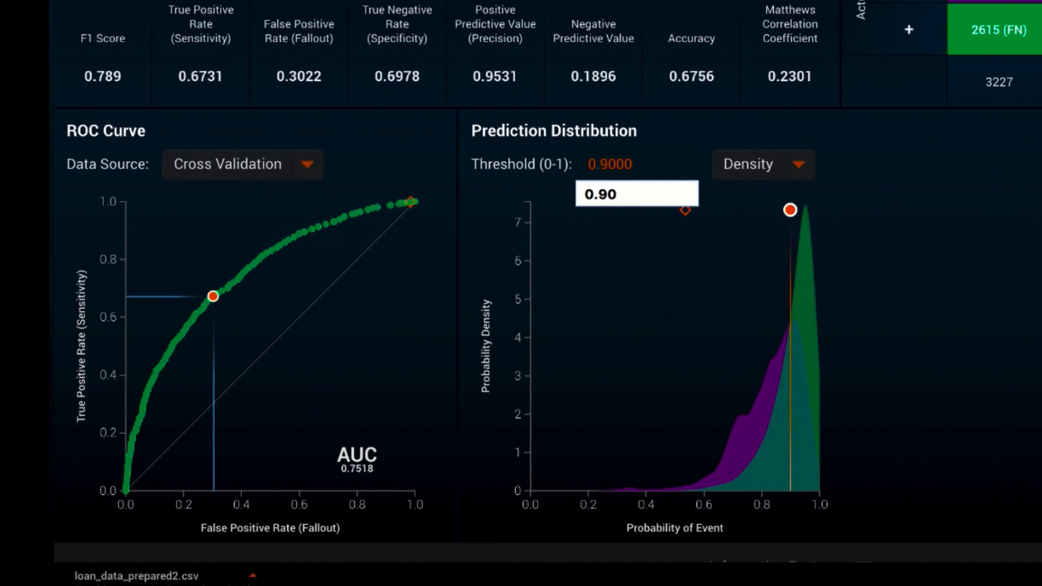
- Set the prediction distribution threshold to 0.75 and review the selection summary metrics
left_click(647, 171)
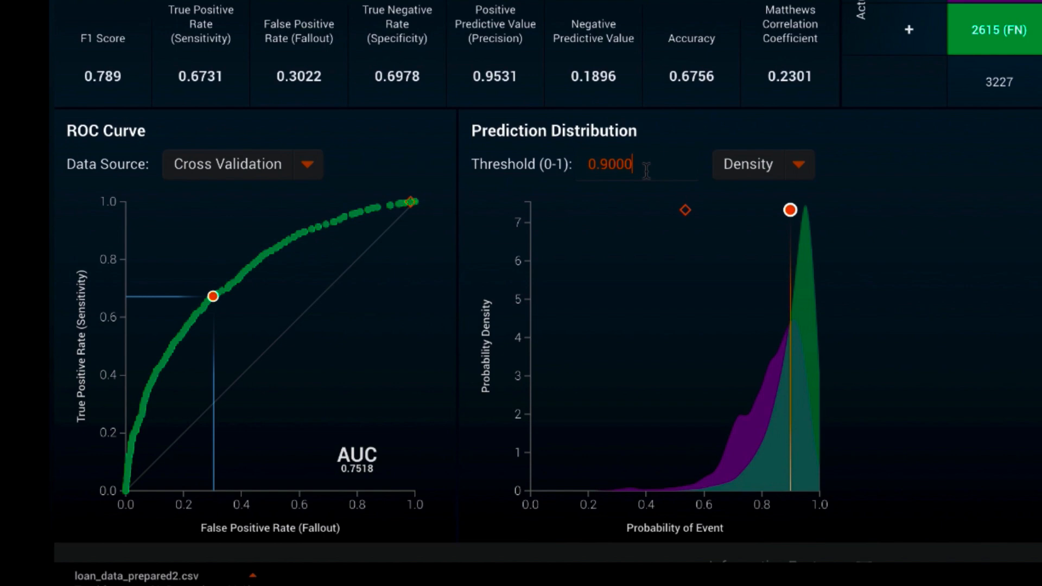
left_click_drag(647, 171, 608, 175)
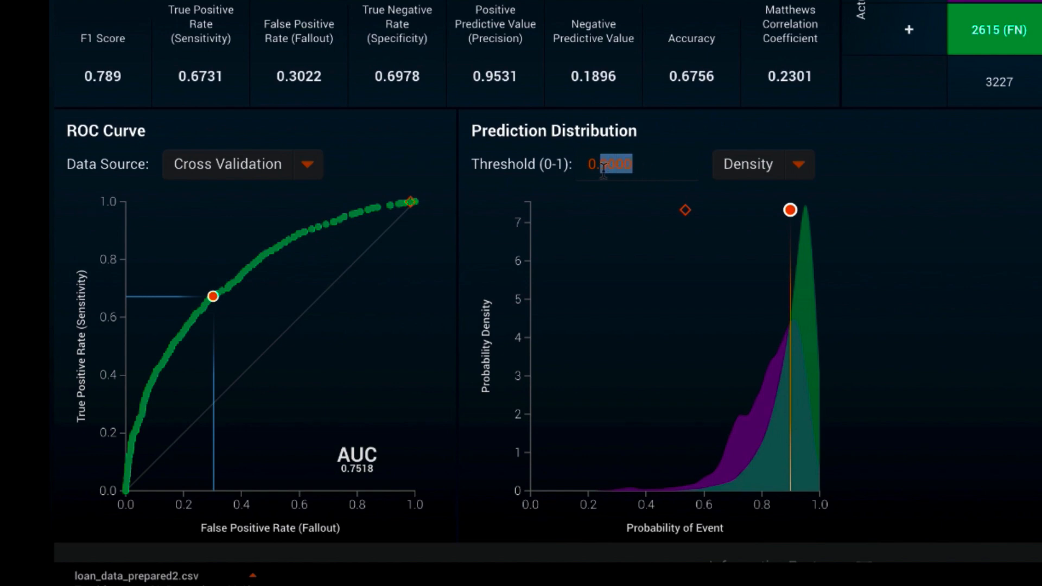
type("75")
left_click(916, 202)
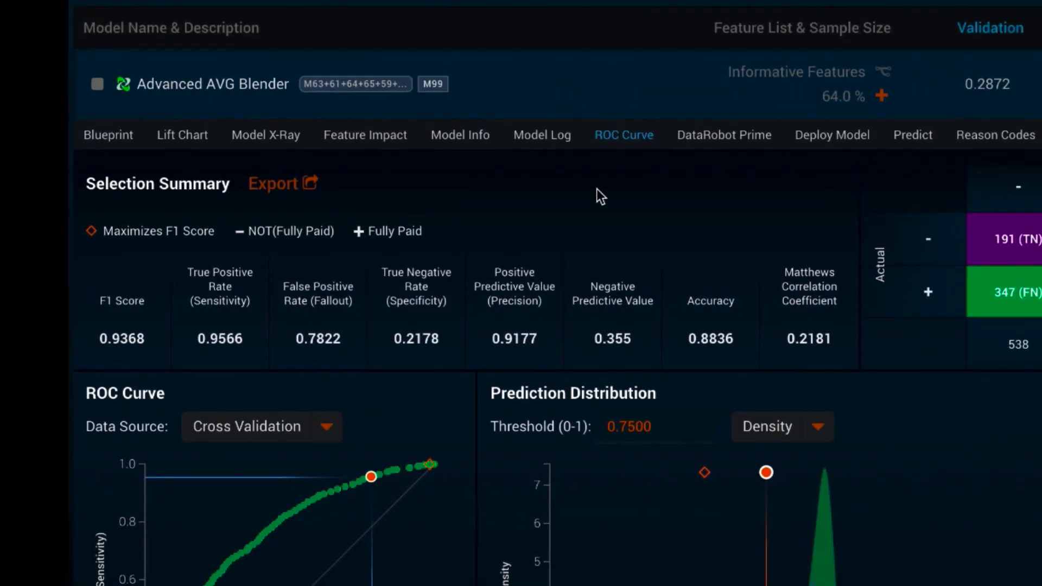
- Review the Advanced AVG Blender's feature impact chart, its reason codes and its prediction dataset options
left_click(400, 140)
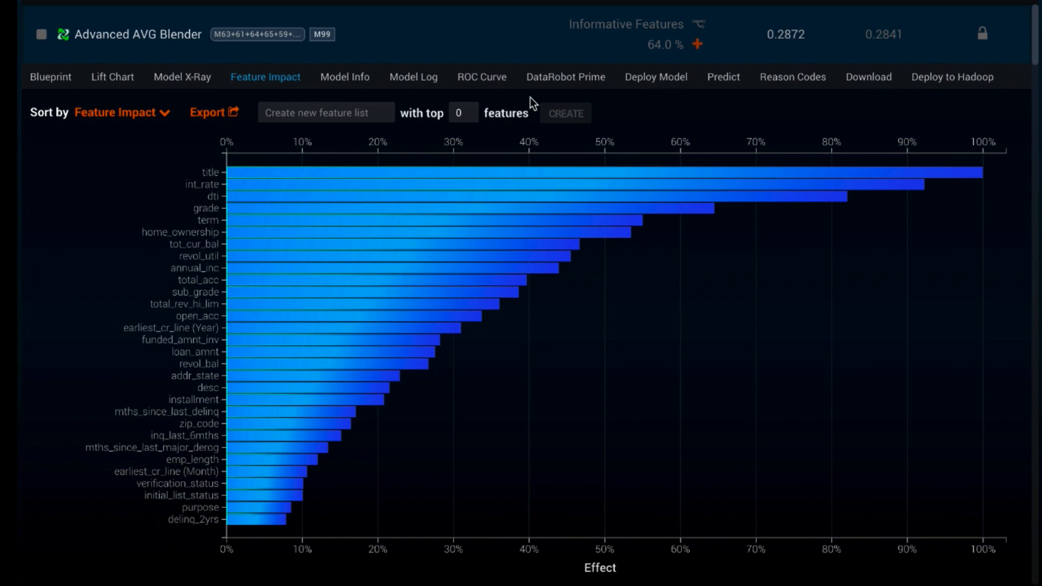
left_click(771, 80)
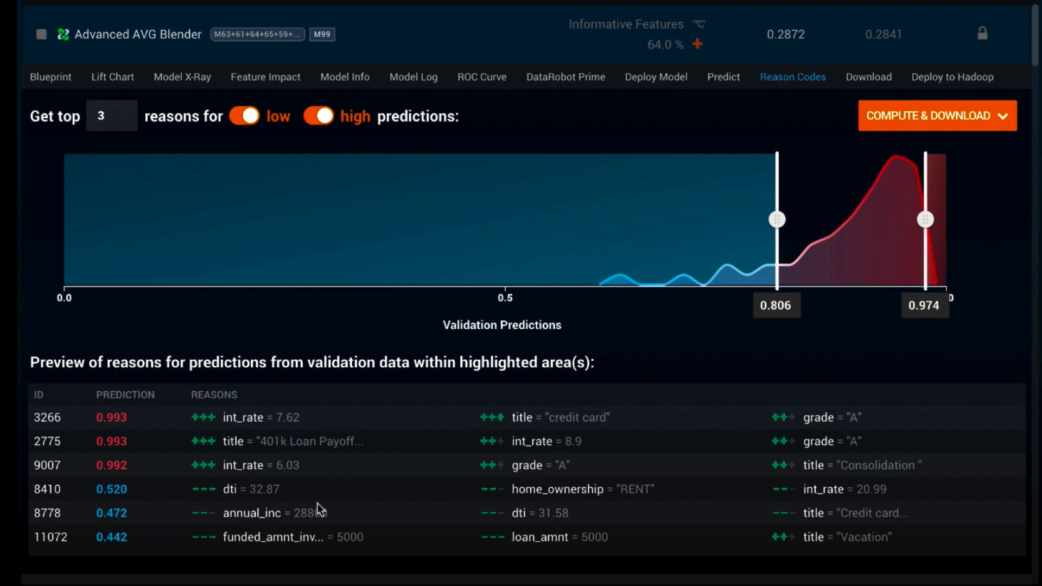
left_click(728, 79)
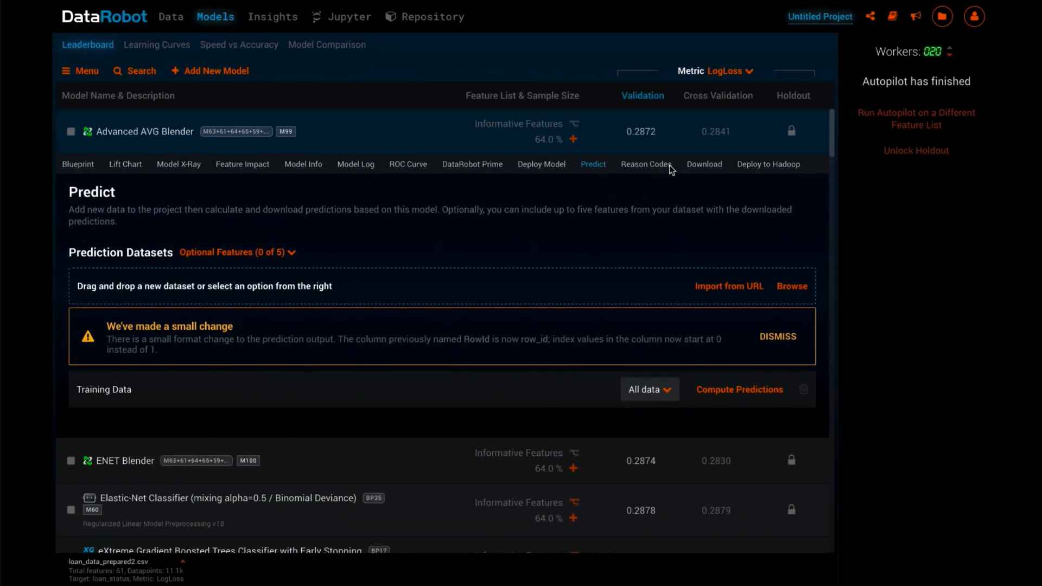
- Deploy the Advanced AVG Blender to the shared DataRobot instance and read through its Python API usage example
left_click(559, 167)
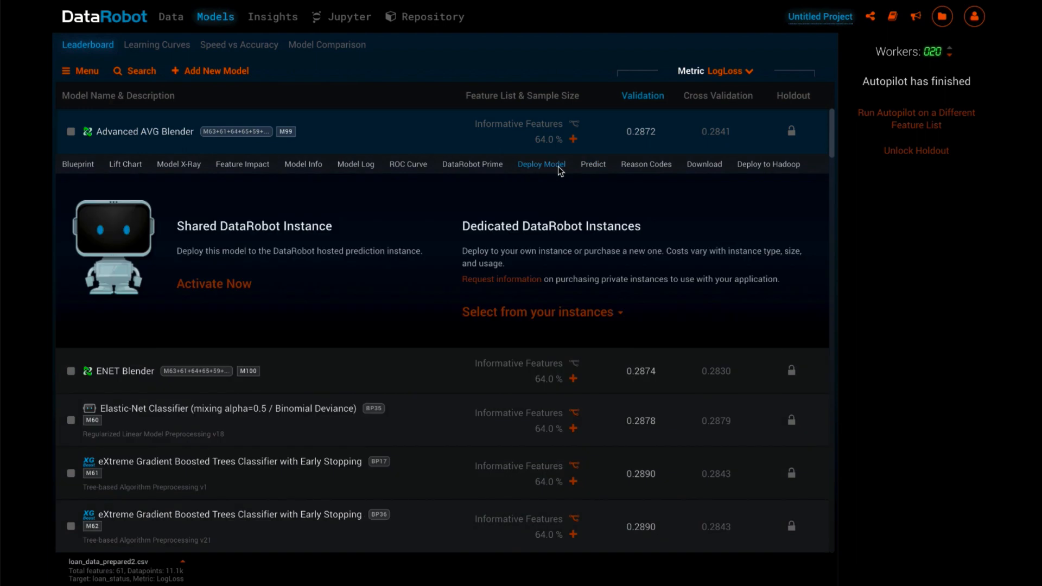
left_click(247, 283)
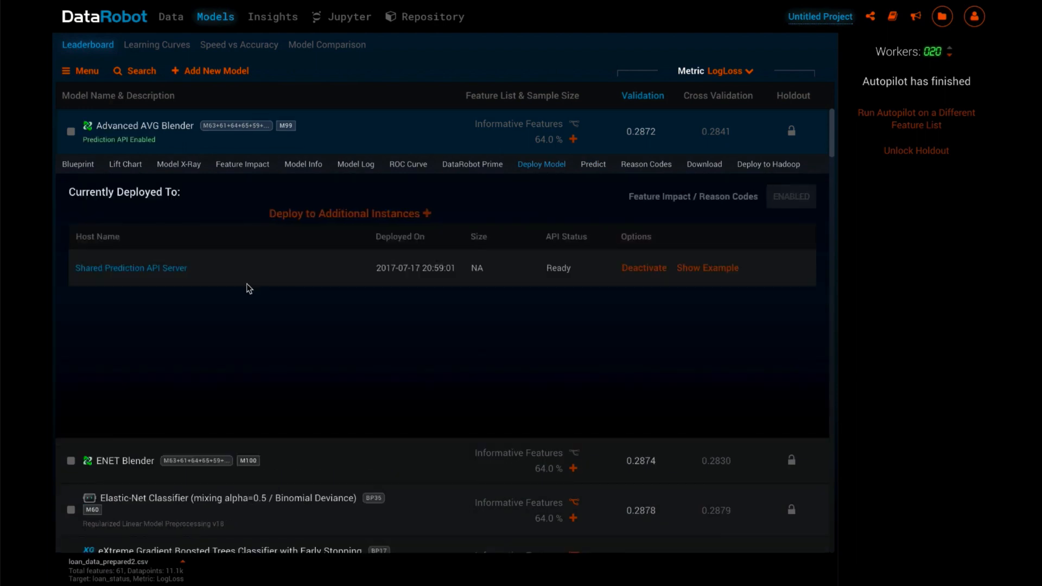
left_click(696, 273)
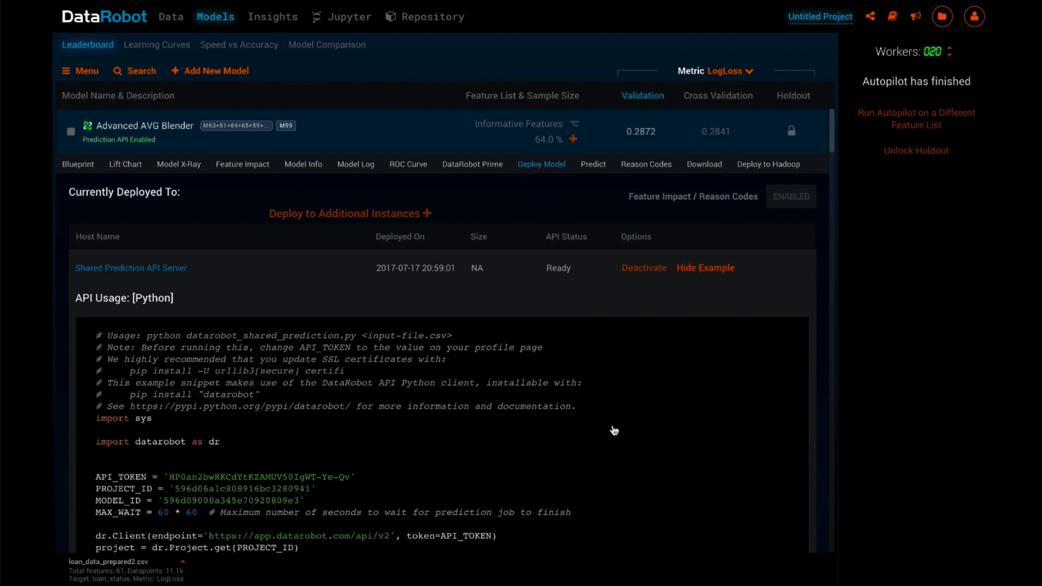
scroll(615, 429, "down", 3)
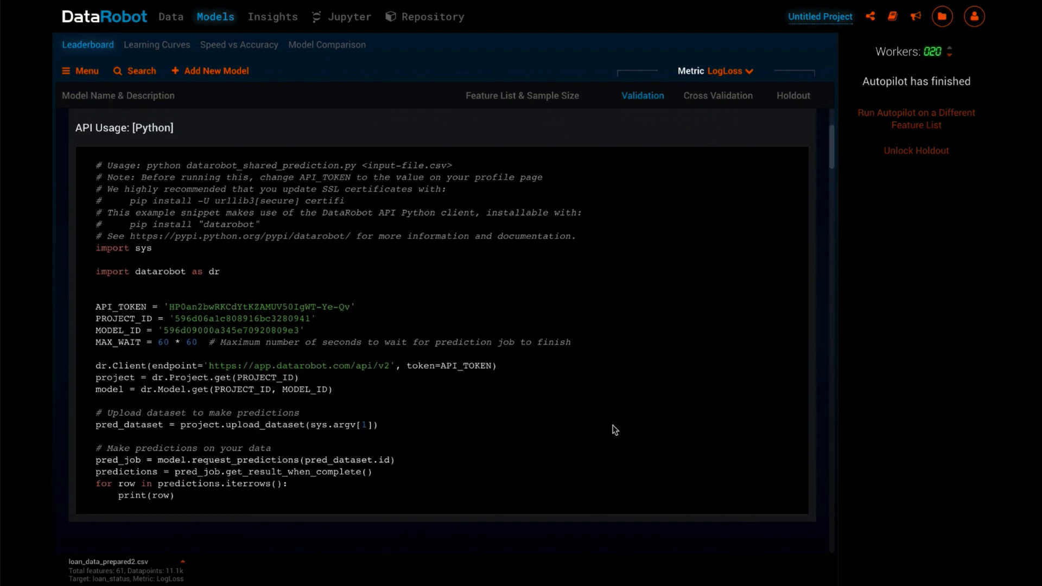